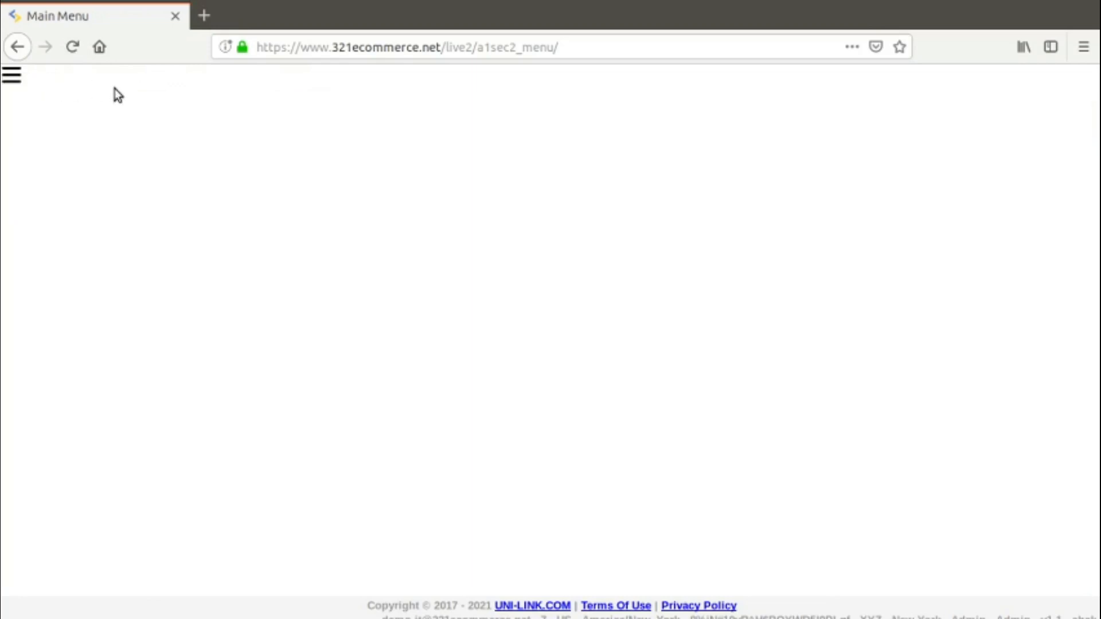
Open the Expense Tracking app and view its expense search form before returning to the expense list.
click(16, 84)
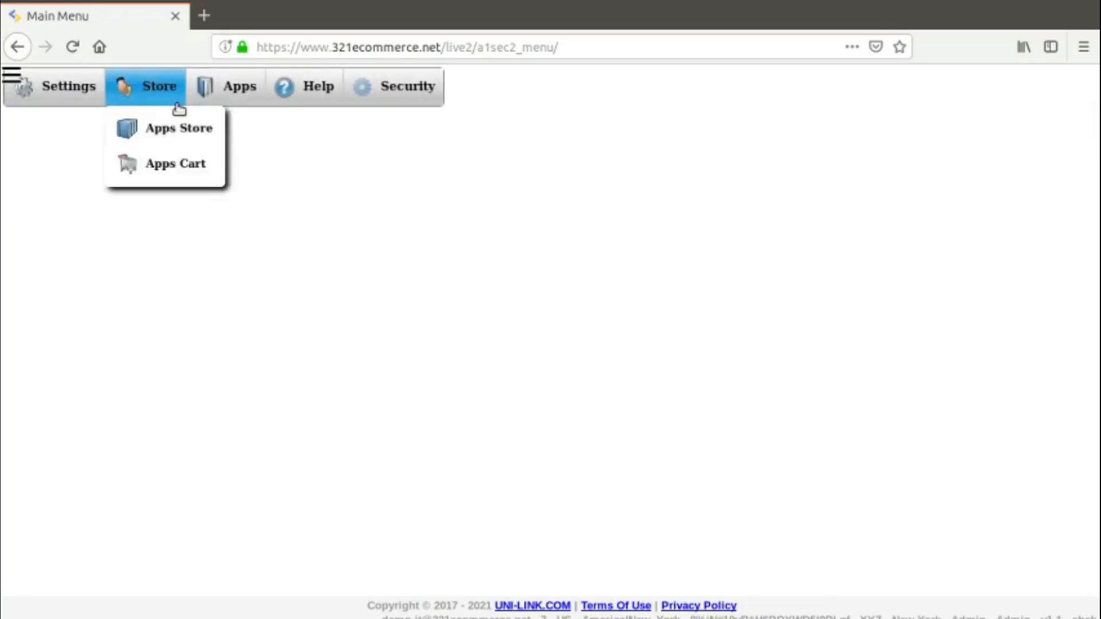
click(248, 91)
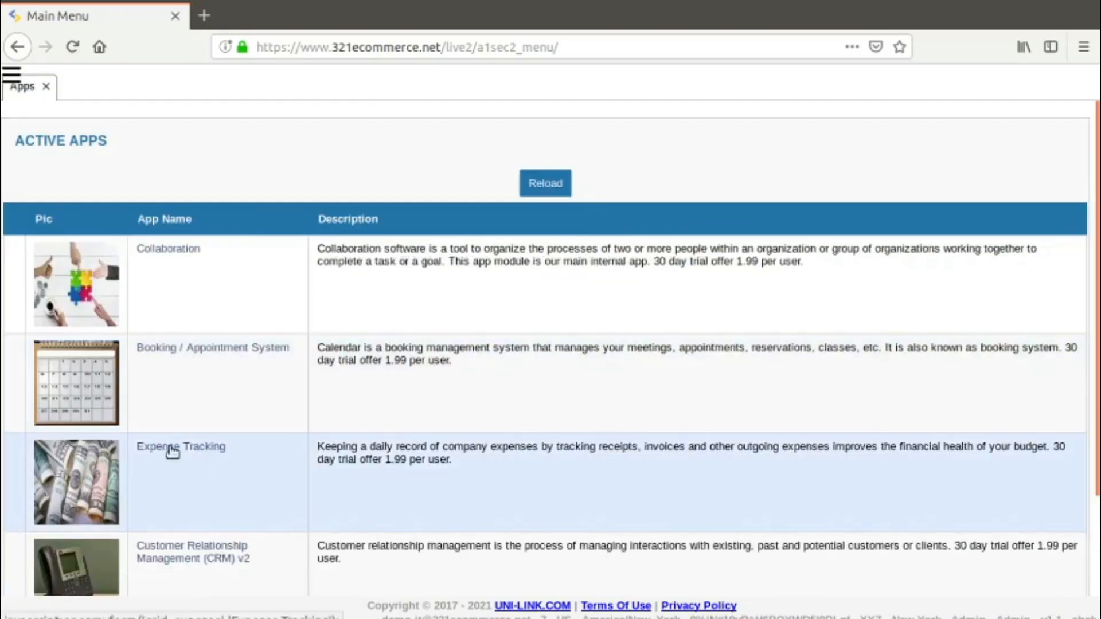
click(222, 452)
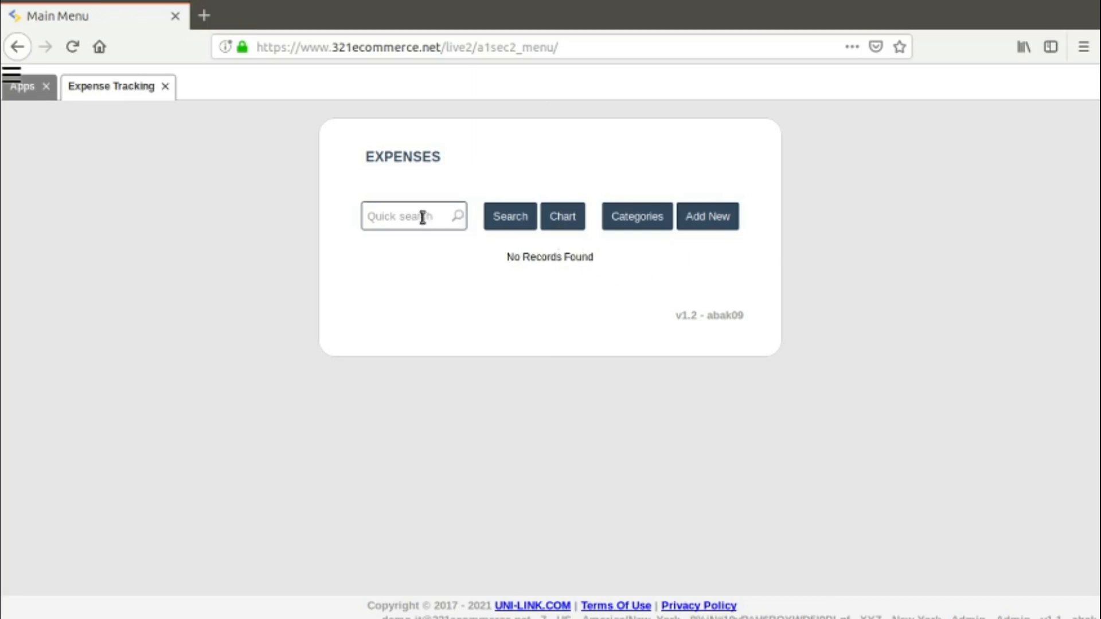
click(520, 224)
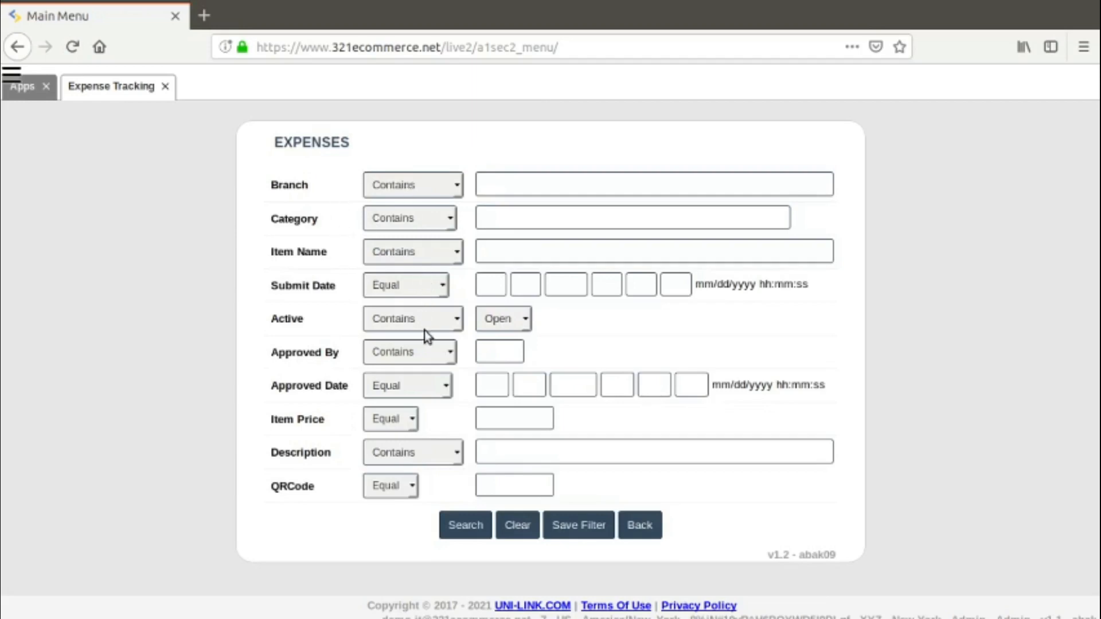
click(631, 524)
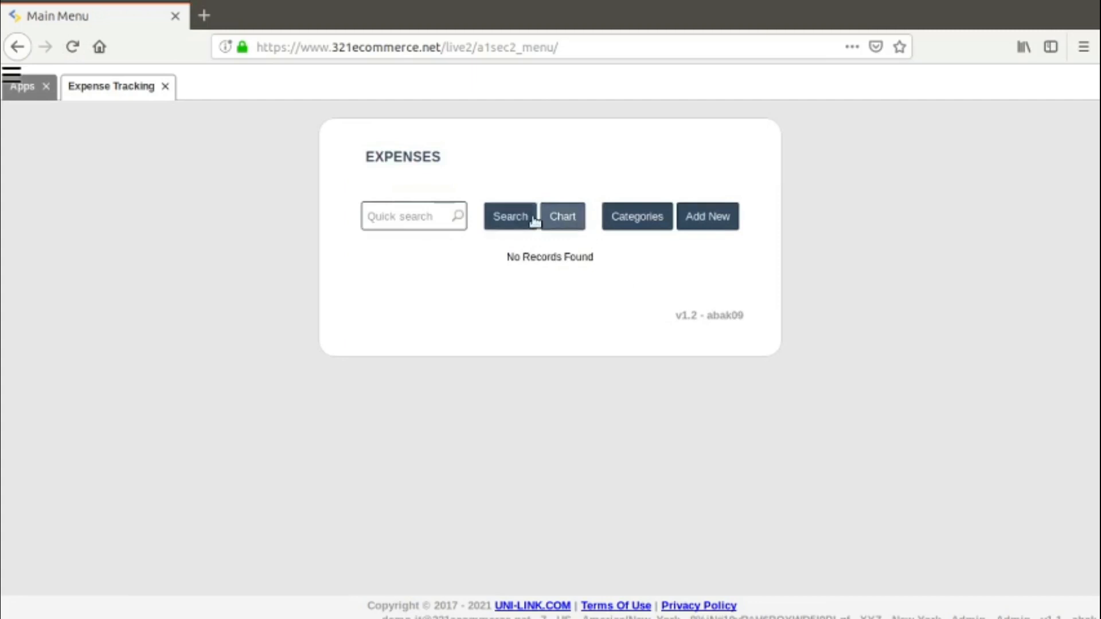
Start a new record in the income and expense categories.
click(658, 226)
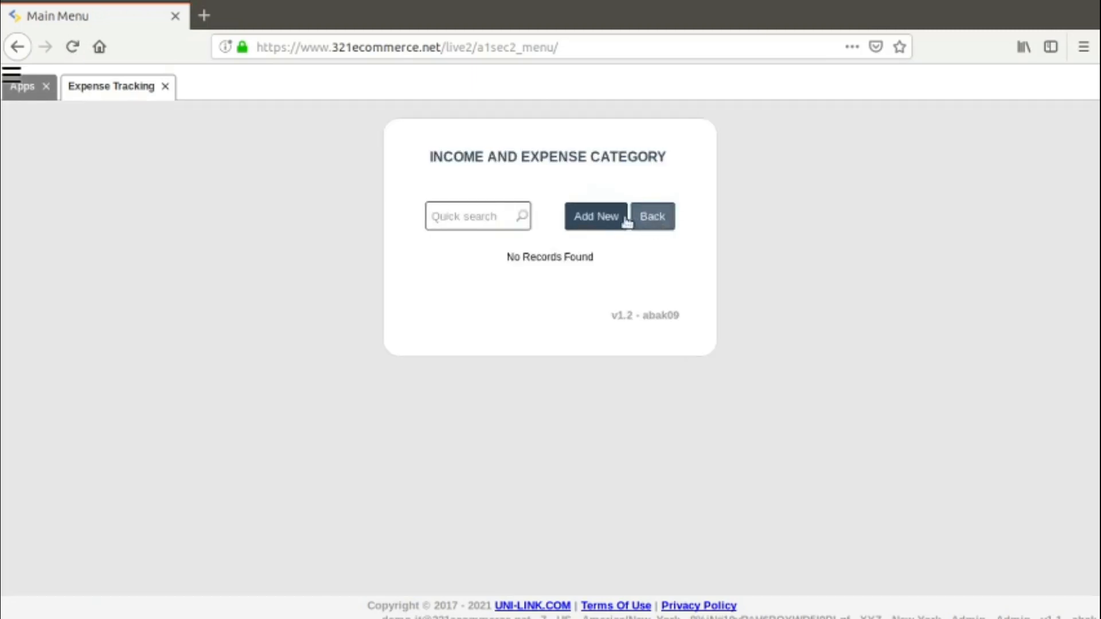
click(621, 221)
click(614, 229)
text(Tr)
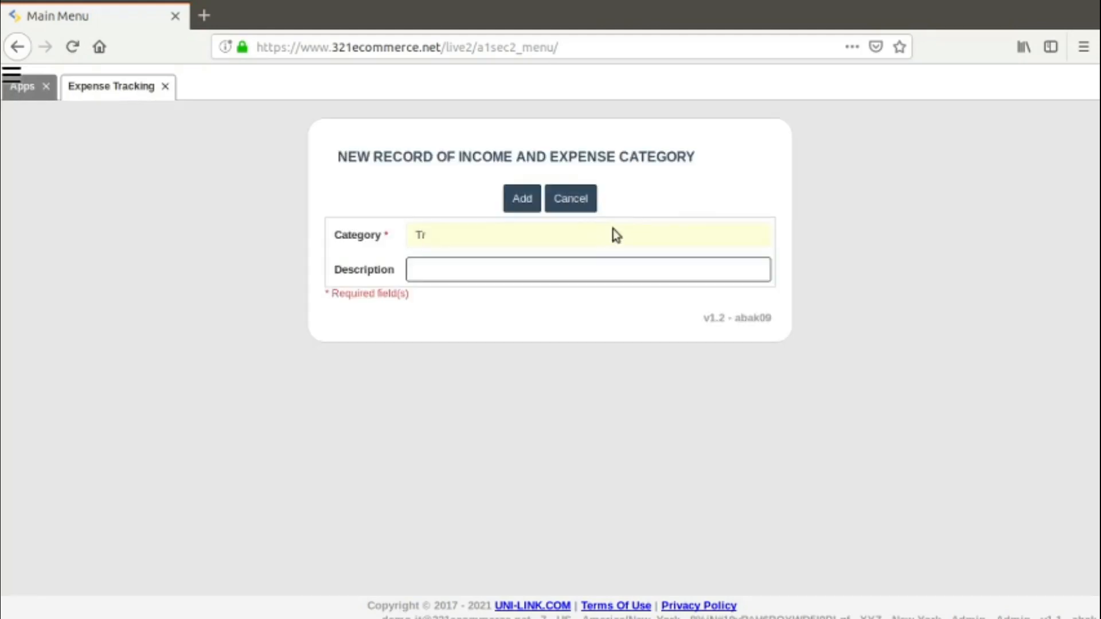
text(avel Expense)
key(BackSpace)
key(BackSpace)
key(BackSpace)
key(BackSpace)
key(BackSpace)
key(BackSpace)
key(BackSpace)
key(BackSpace)
key(BackSpace)
key(BackSpace)
key(BackSpace)
key(BackSpace)
key(BackSpace)
key(BackSpace)
Name the new category Entertainment Expense, add it, and return to the category list.
text(Enter)
text(m)
key(BackSpace)
text(tainment Expense)
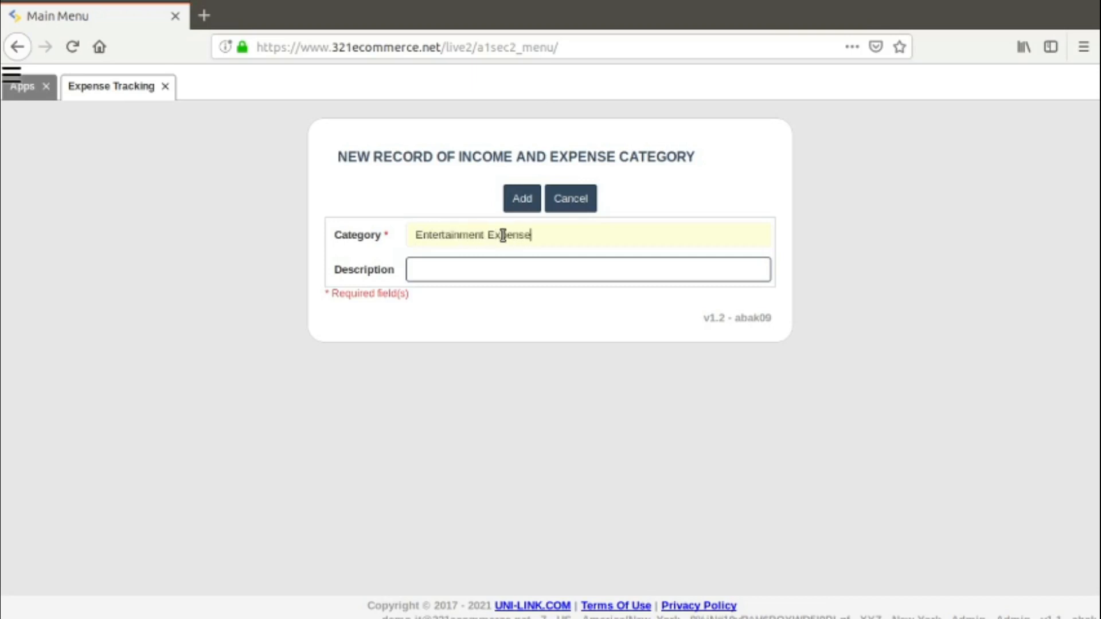
click(523, 199)
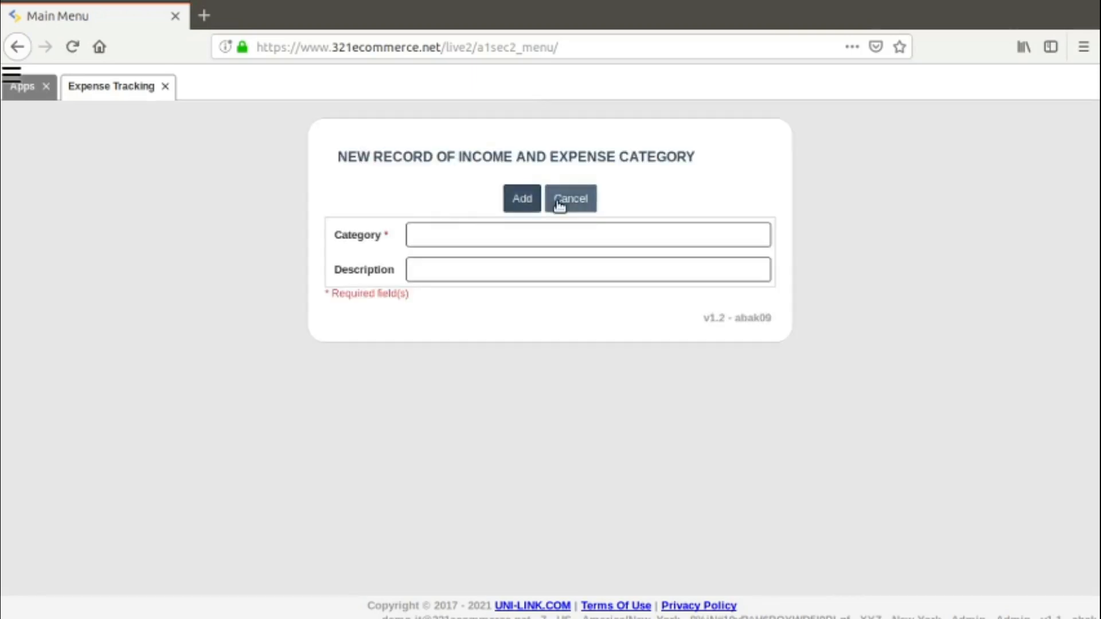
click(559, 200)
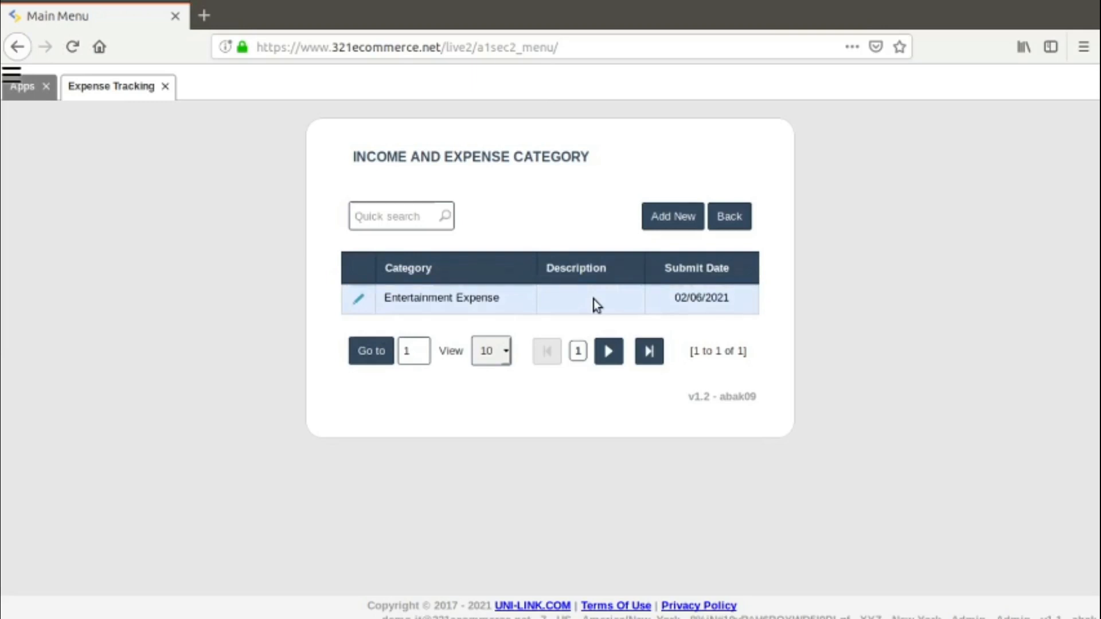
Set the Entertainment Expense category's description to "This is for sales and marketing" and save it.
click(362, 302)
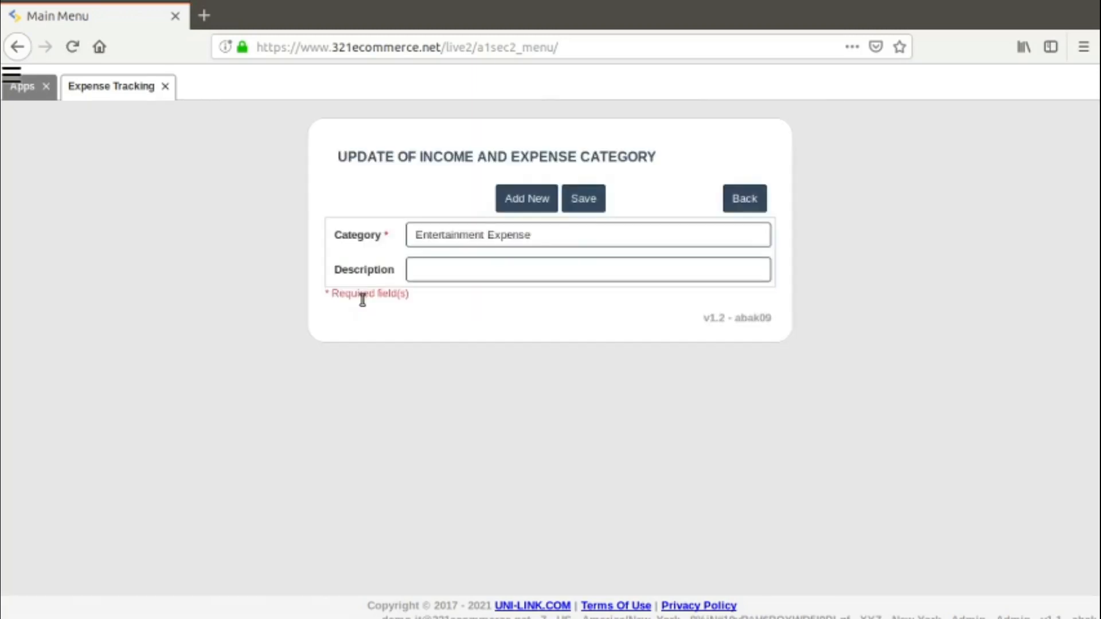
click(473, 265)
text(This is f)
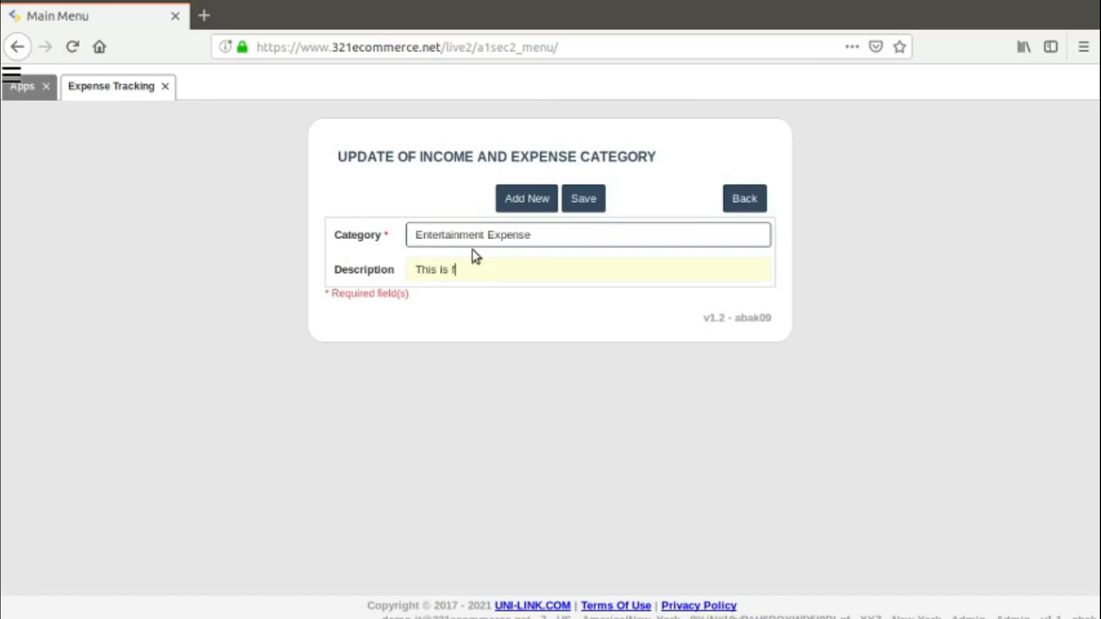
text(or sales and marketing)
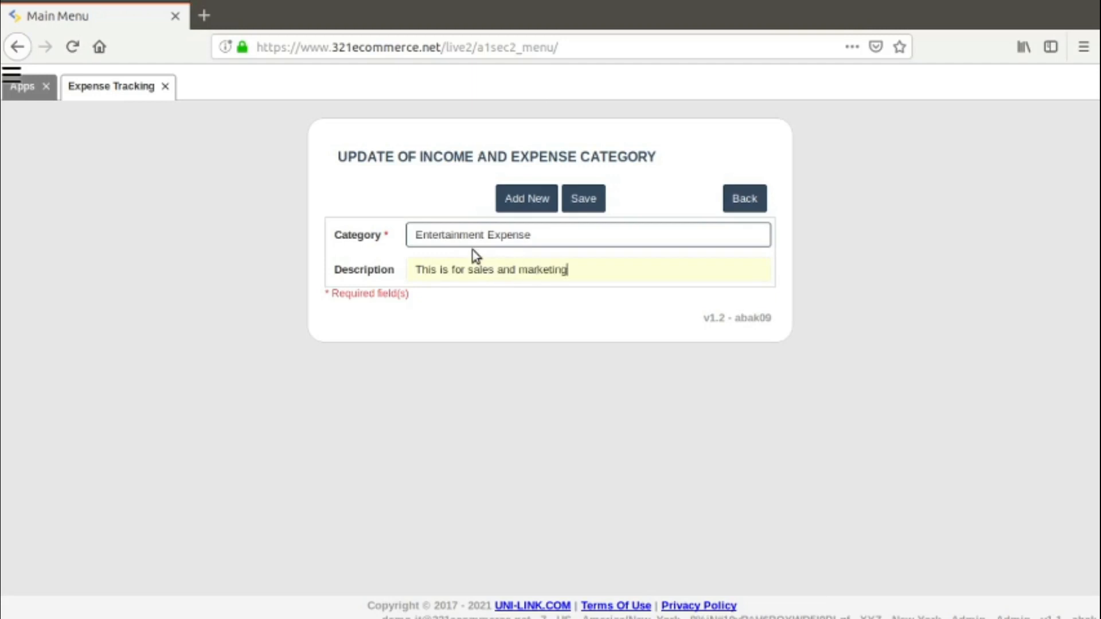
click(572, 208)
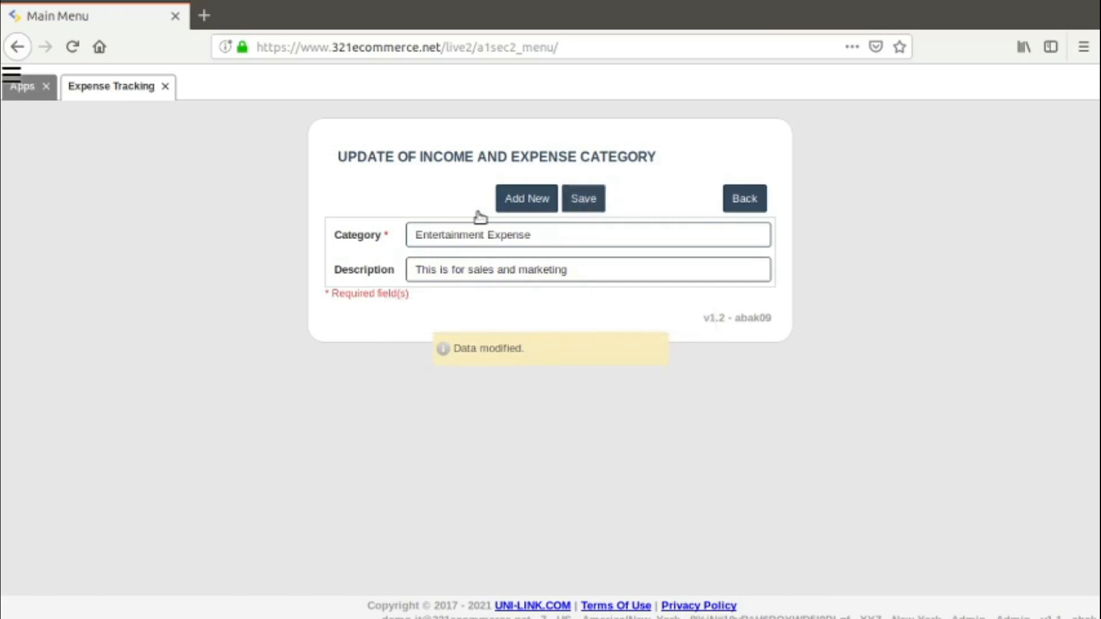
Try to add another category record with the category name left blank.
click(524, 200)
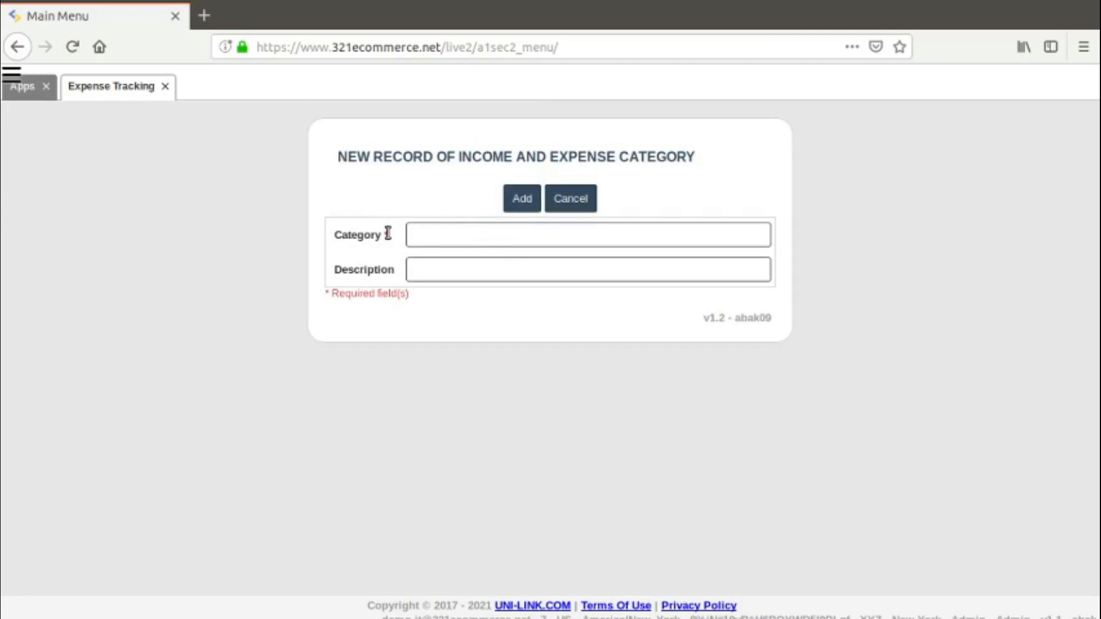
click(420, 235)
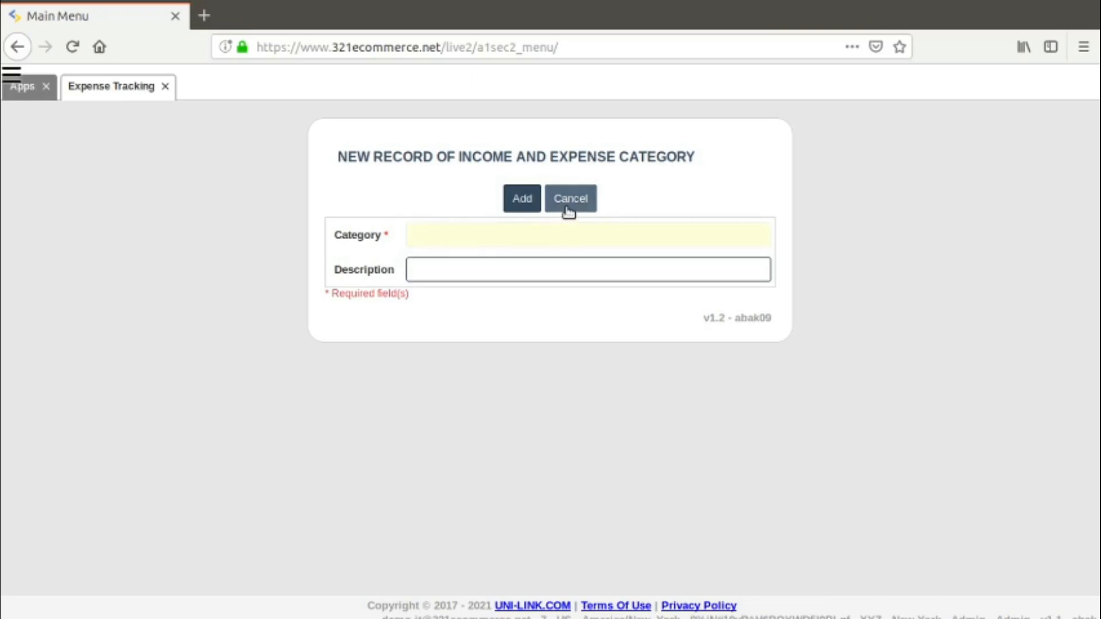
click(523, 199)
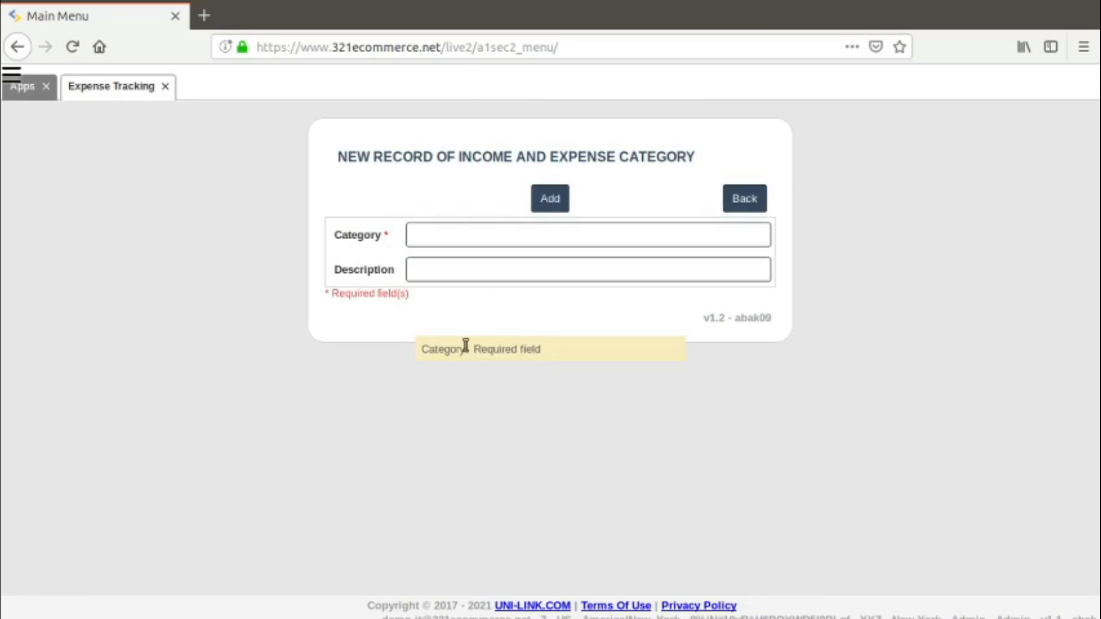
drag(474, 349, 587, 351)
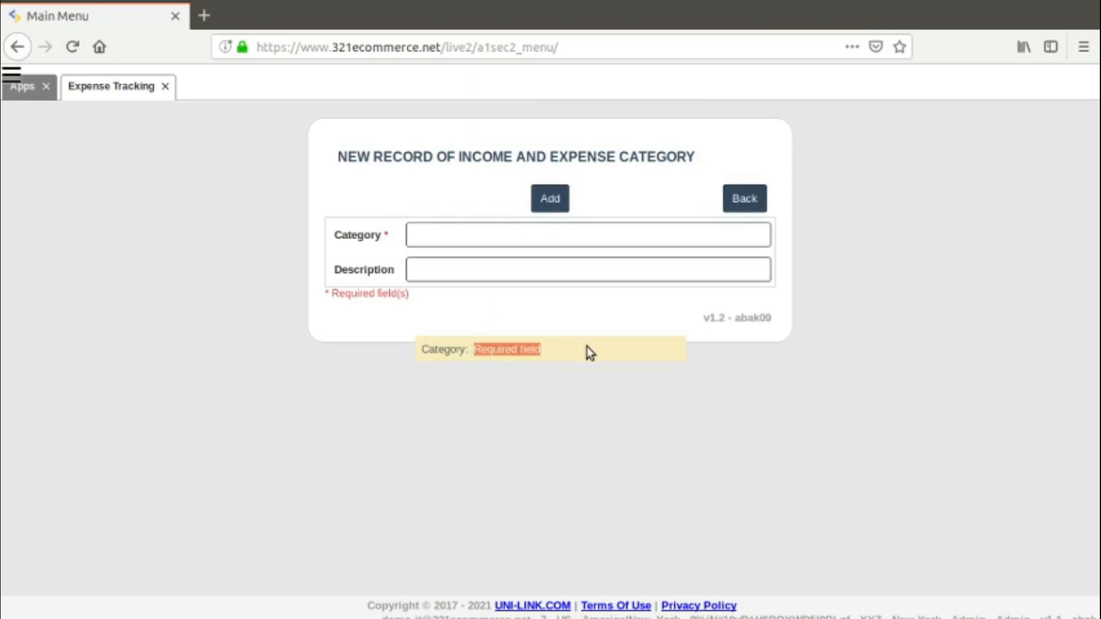
click(743, 199)
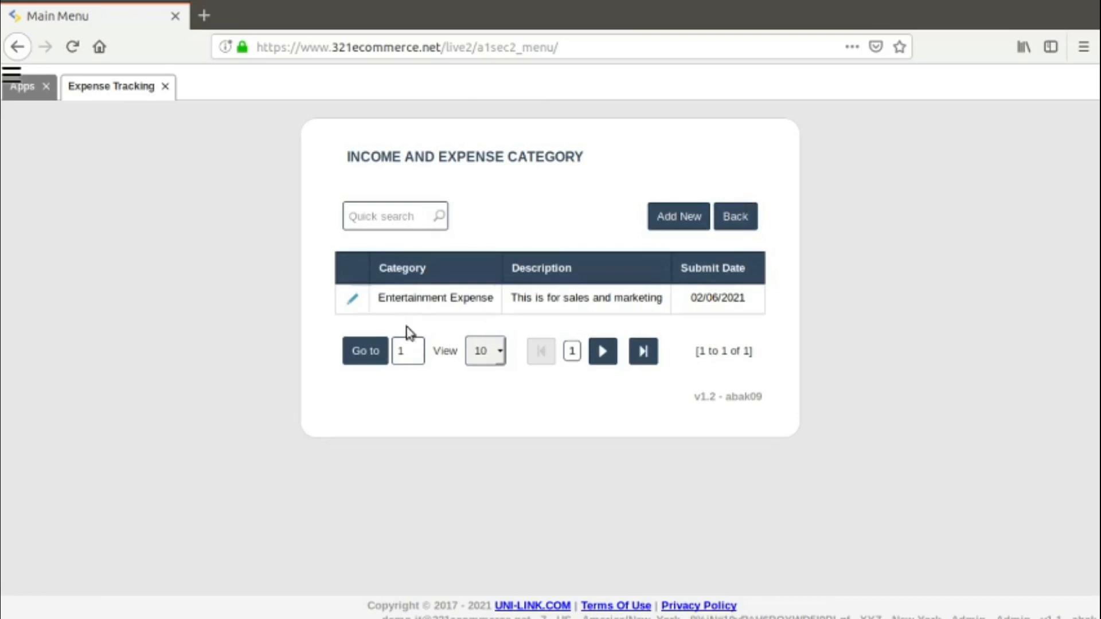
Start a new income and expense record and set its category to Entertainment Expense.
click(746, 221)
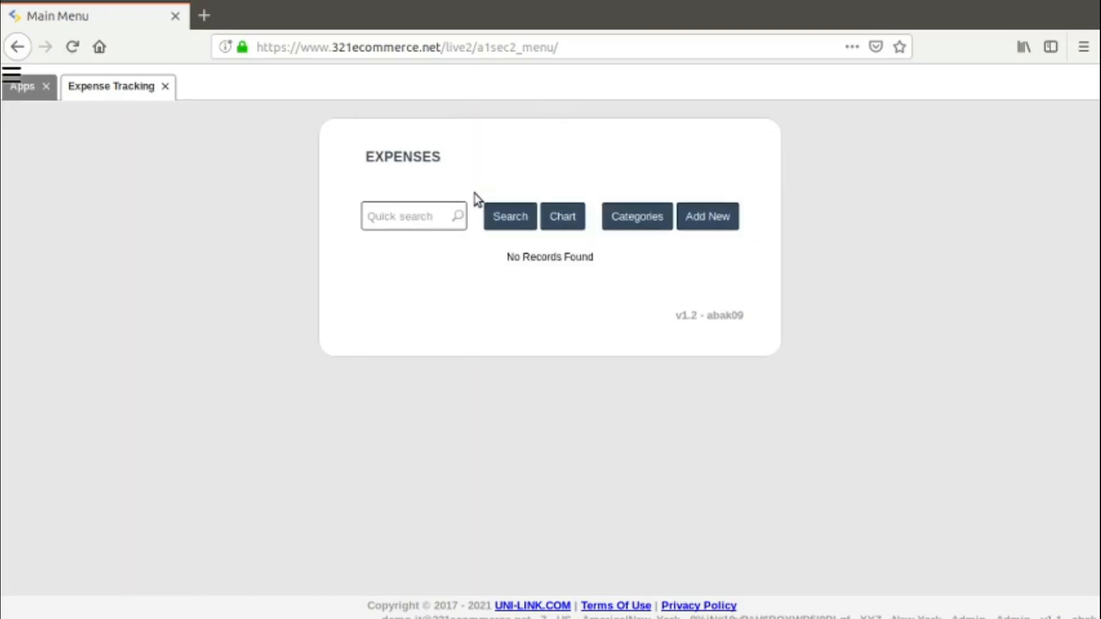
click(710, 224)
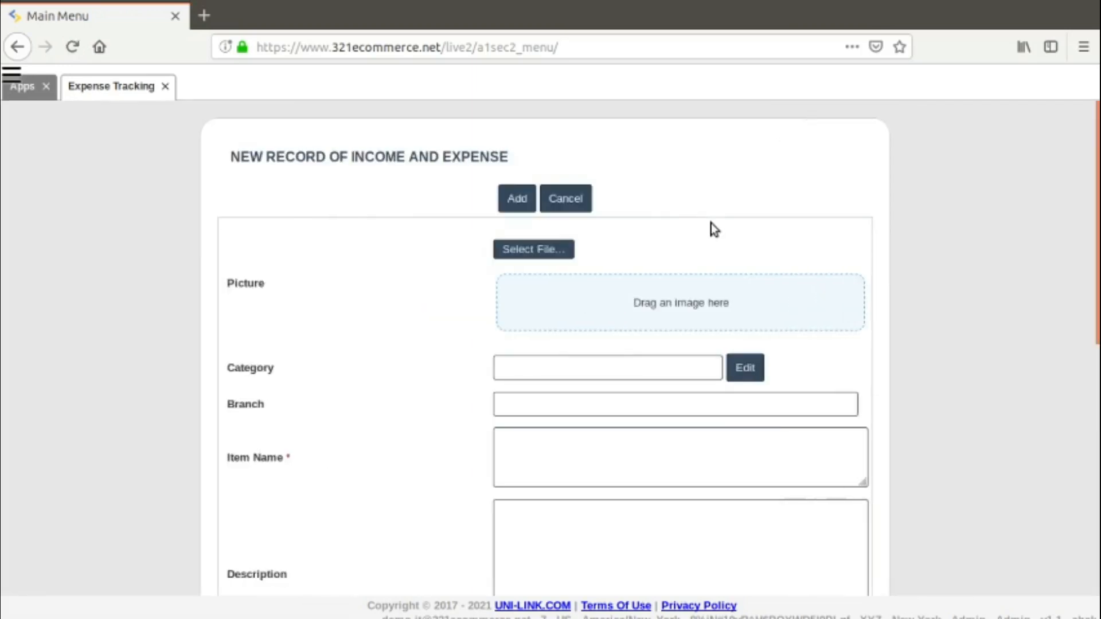
scroll(711, 224, down, 2)
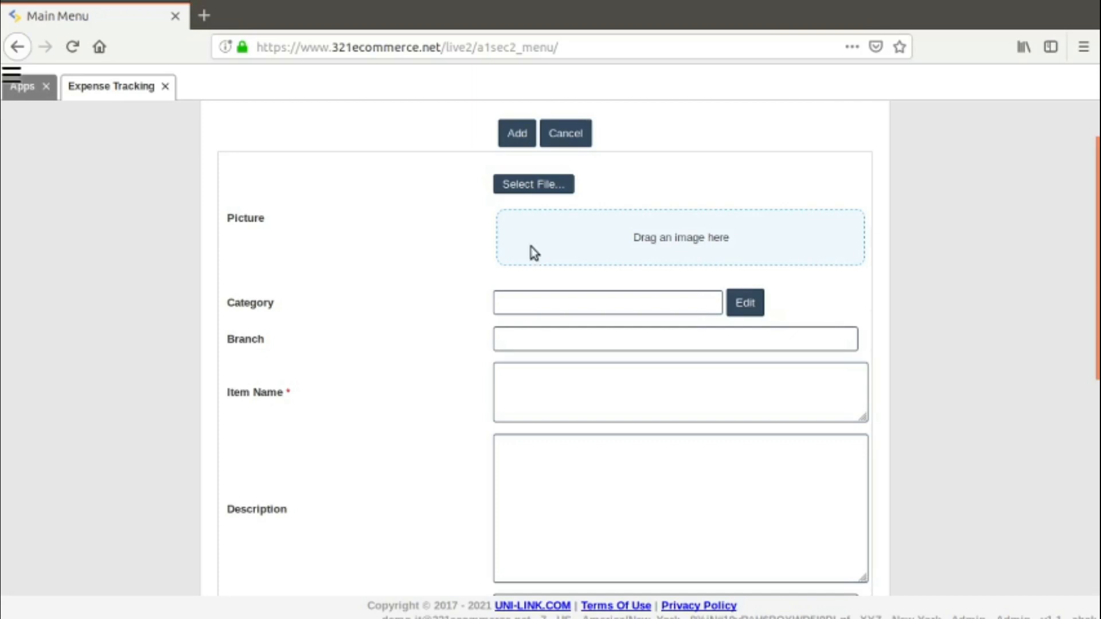
click(515, 304)
text(En)
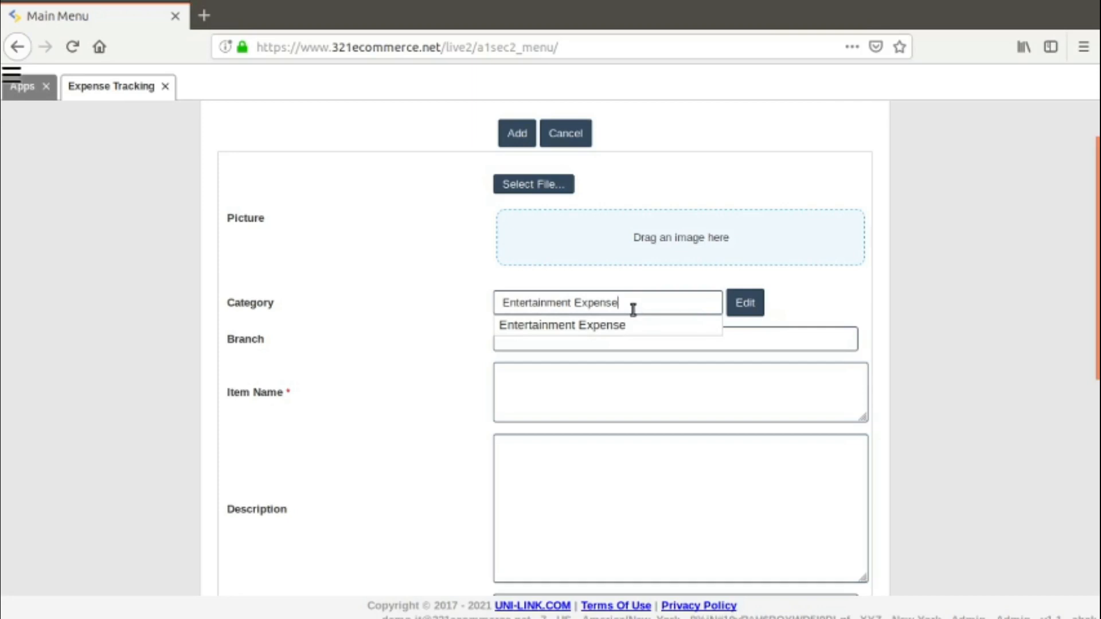
Clear the record's category and pick Entertainment Expense again by searching for "x".
key(BackSpace)
key(BackSpace)
key(BackSpace)
key(BackSpace)
key(BackSpace)
key(BackSpace)
key(BackSpace)
key(BackSpace)
key(BackSpace)
key(BackSpace)
key(BackSpace)
key(BackSpace)
key(BackSpace)
key(BackSpace)
key(BackSpace)
key(BackSpace)
key(BackSpace)
key(BackSpace)
key(BackSpace)
key(BackSpace)
text(x)
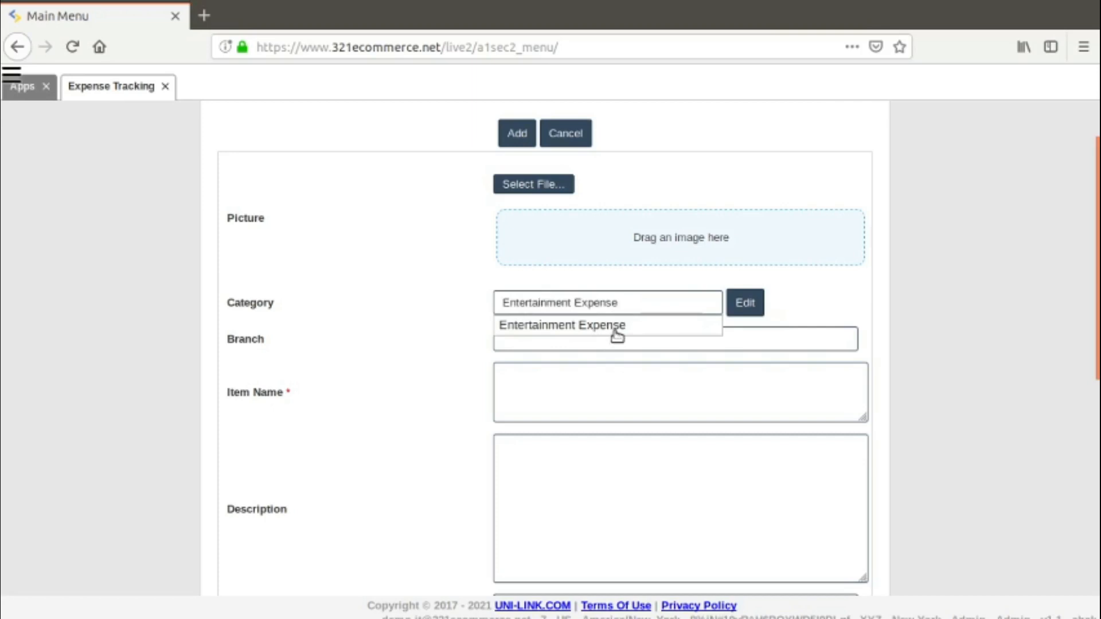
Set the record's branch to New York and its item name to "Watch a game with client".
click(528, 340)
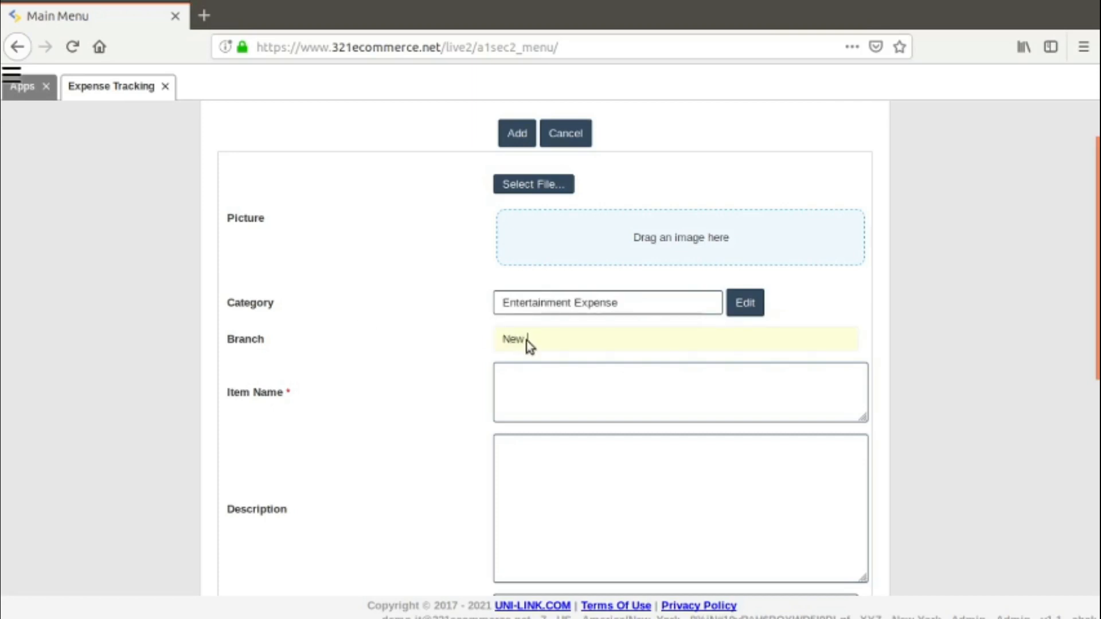
text(York)
click(528, 377)
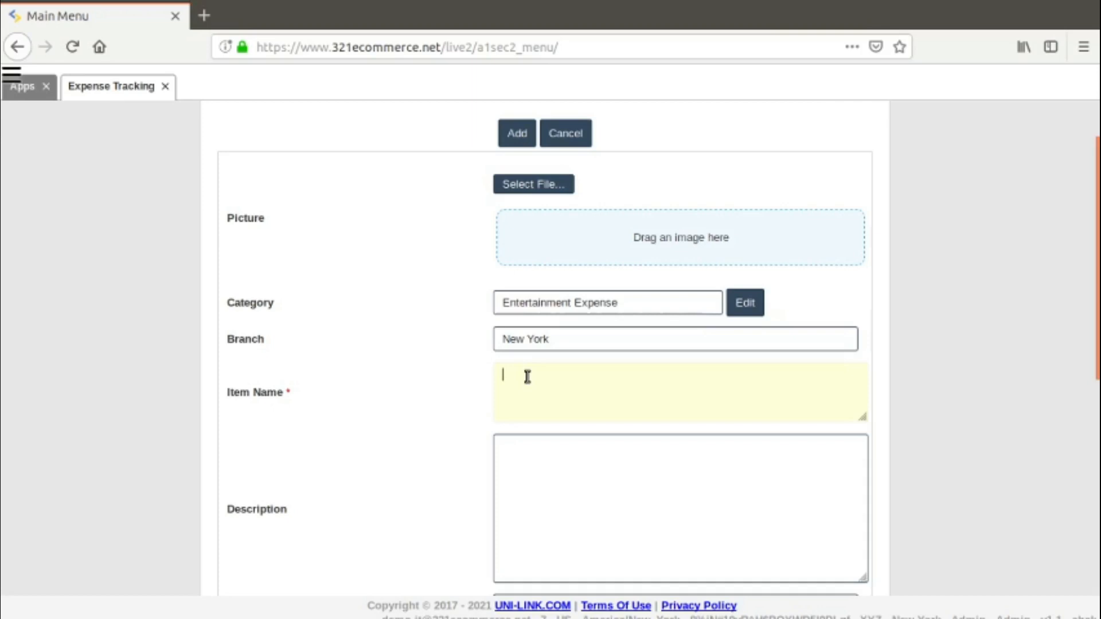
text(Wal)
text(ch a)
text( game)
text( with)
text( client)
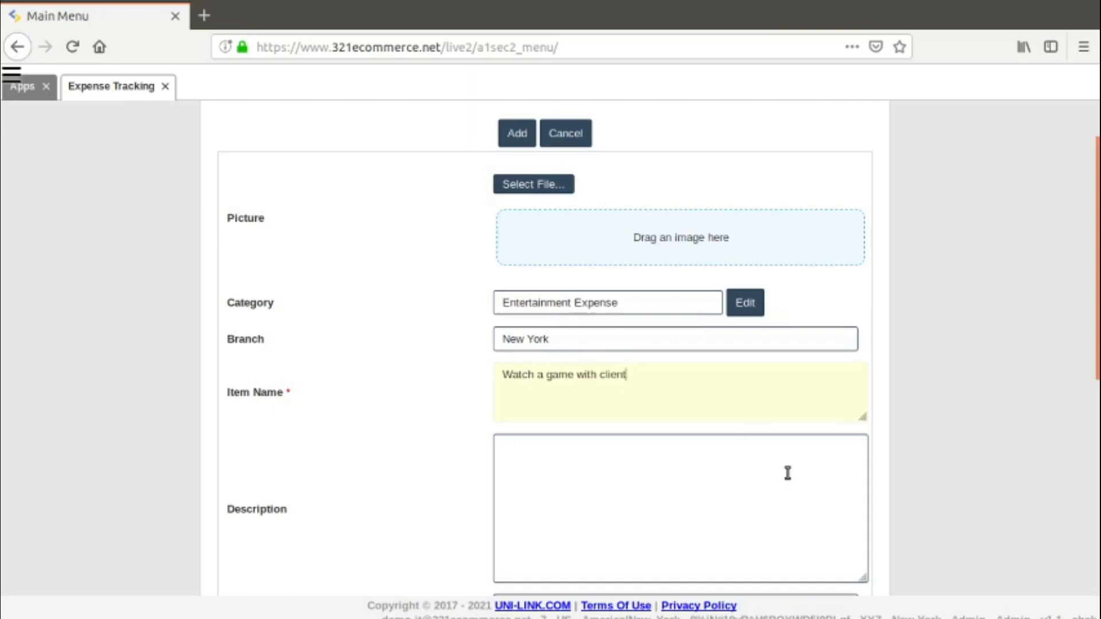
Enter "our biggest client" as the record's description and set the price to 2000.
scroll(1097, 313, down, 2)
click(531, 433)
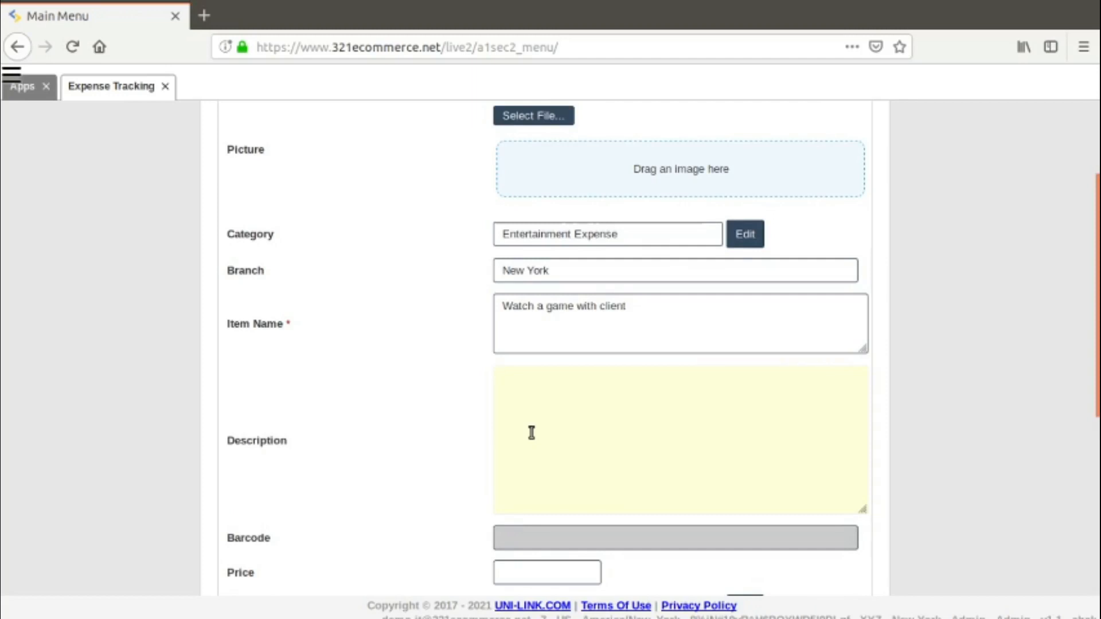
text(our biggest client)
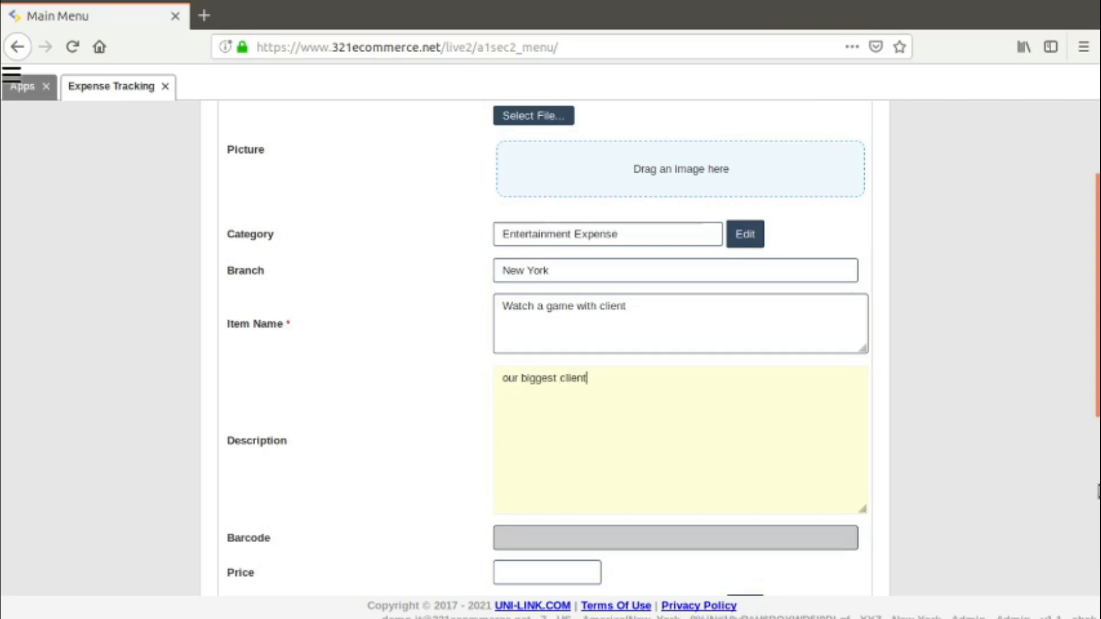
drag(1097, 410, 1093, 482)
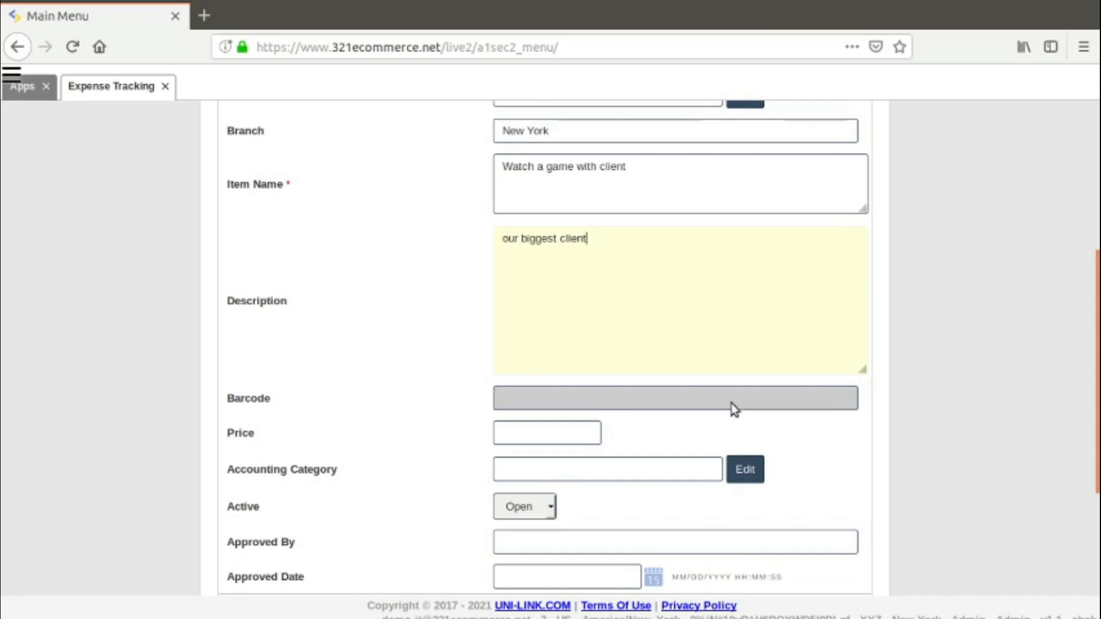
click(533, 433)
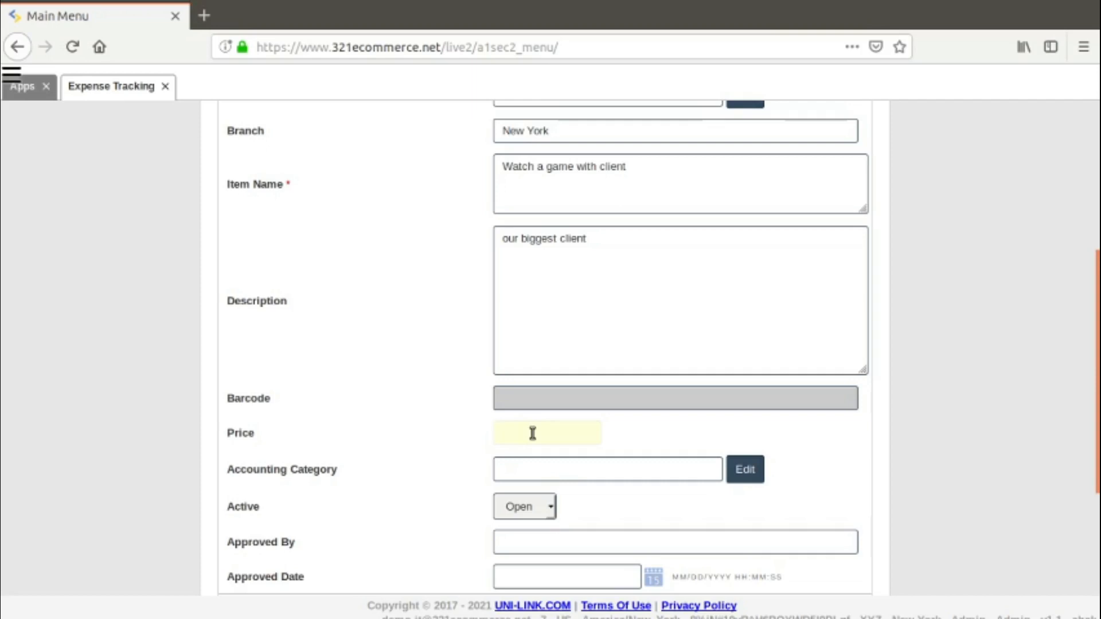
text(2000)
Set the record's accounting category to 12345 - Entertainment by searching for "12".
click(662, 470)
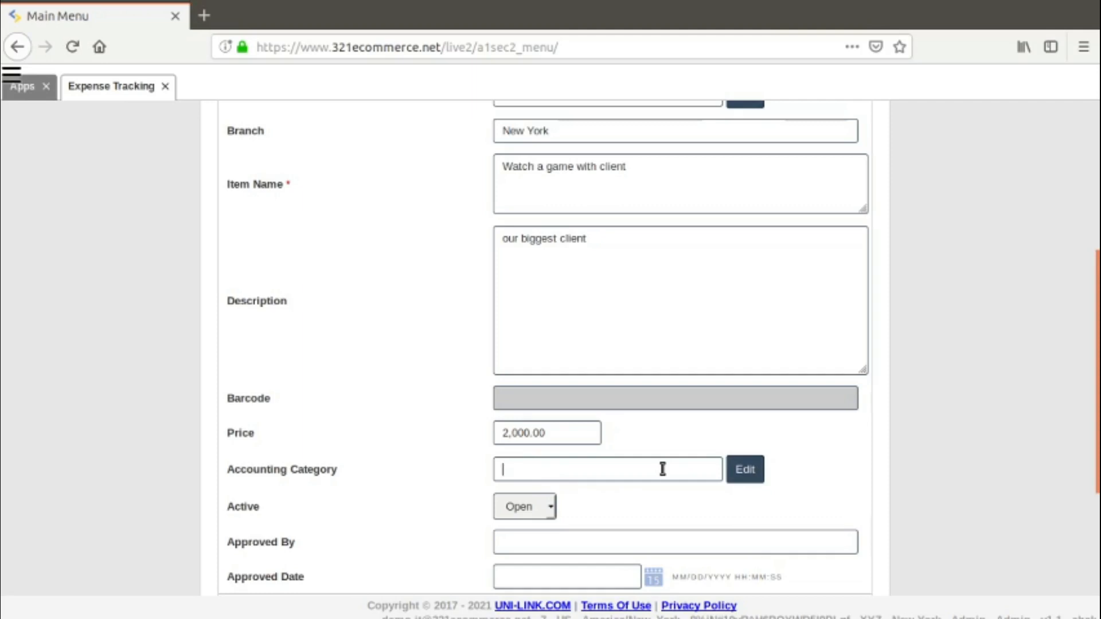
click(736, 469)
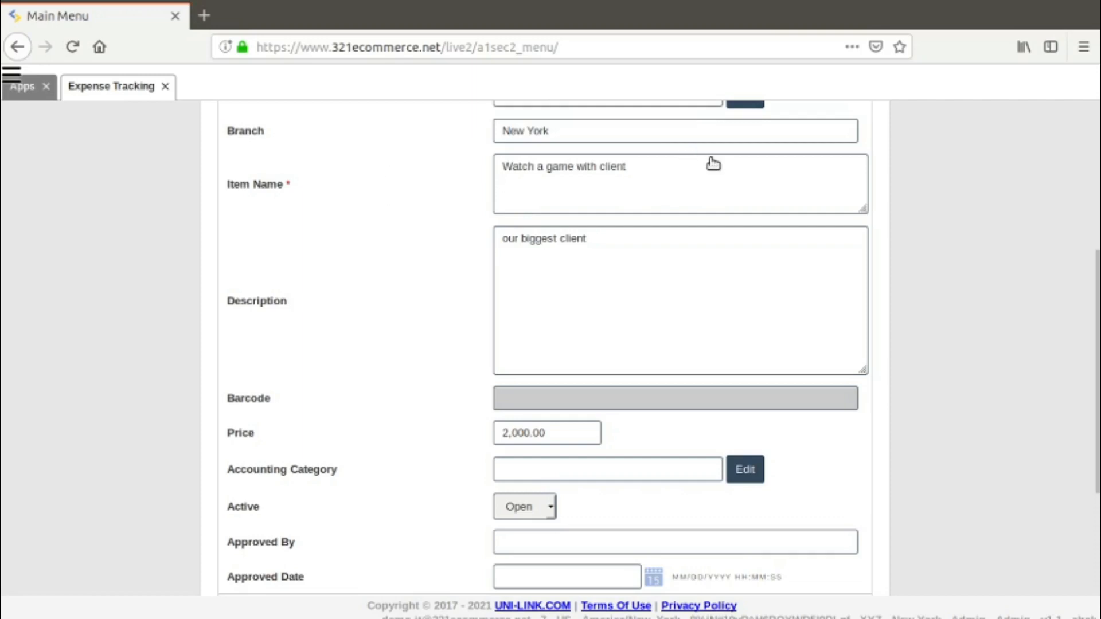
drag(1098, 360, 1097, 457)
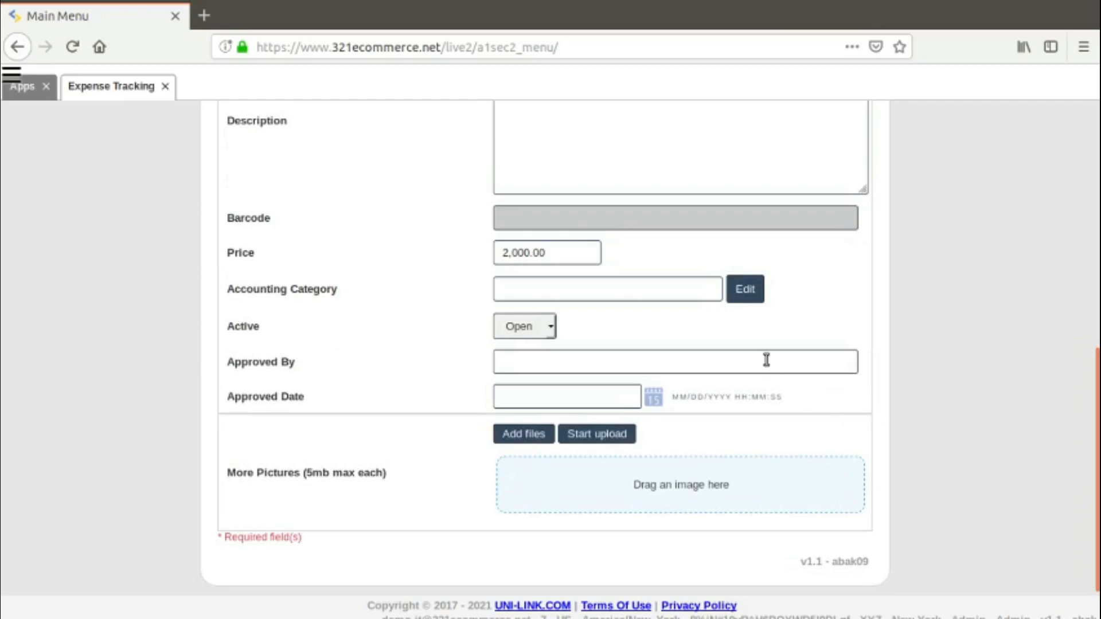
click(648, 291)
text(12)
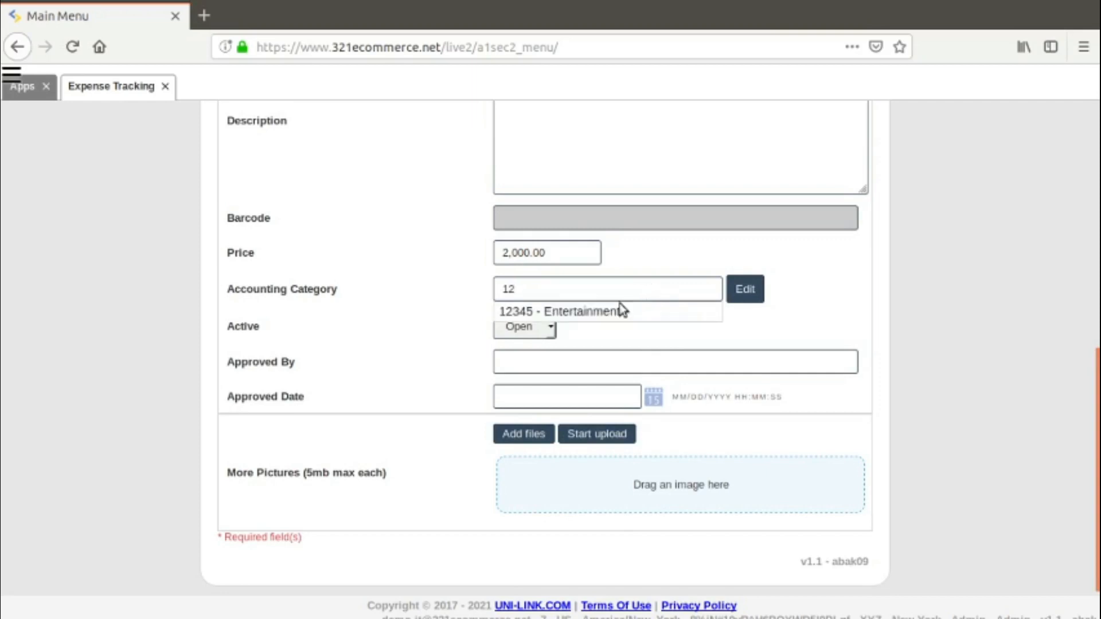
click(620, 304)
click(552, 325)
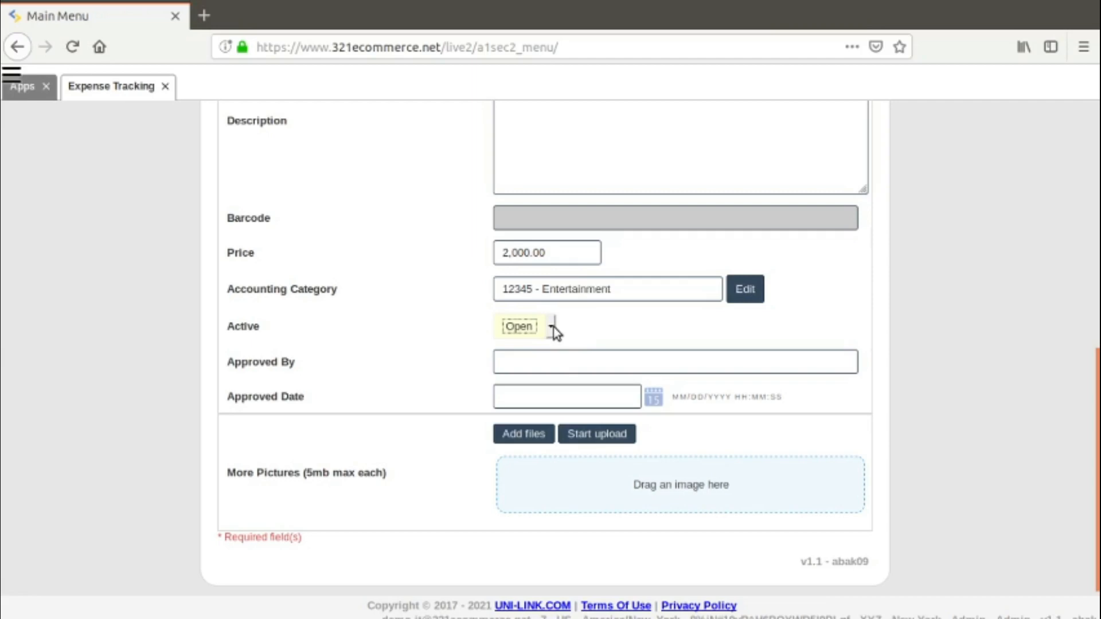
double_click(1056, 451)
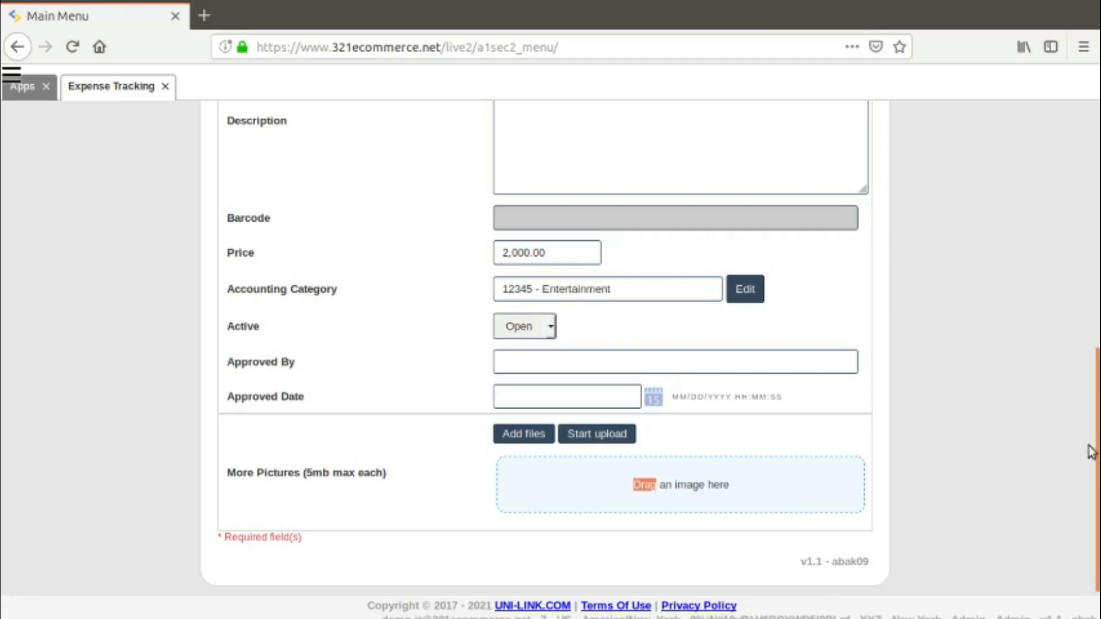
Append a dash and the client's first name to the end of the record's item name.
drag(1096, 453, 1096, 310)
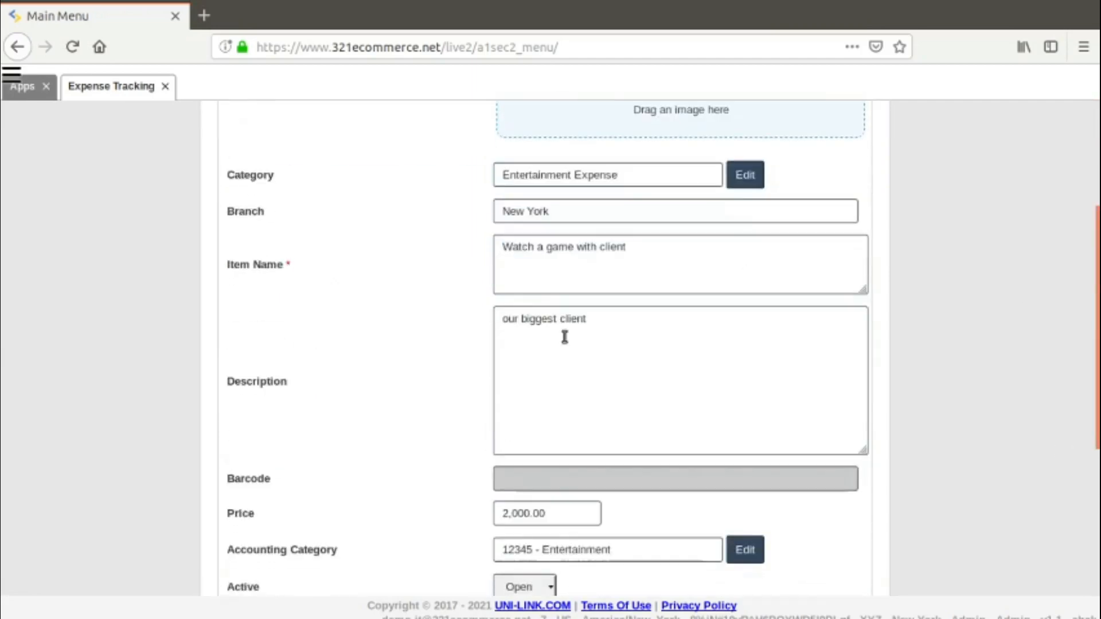
click(691, 248)
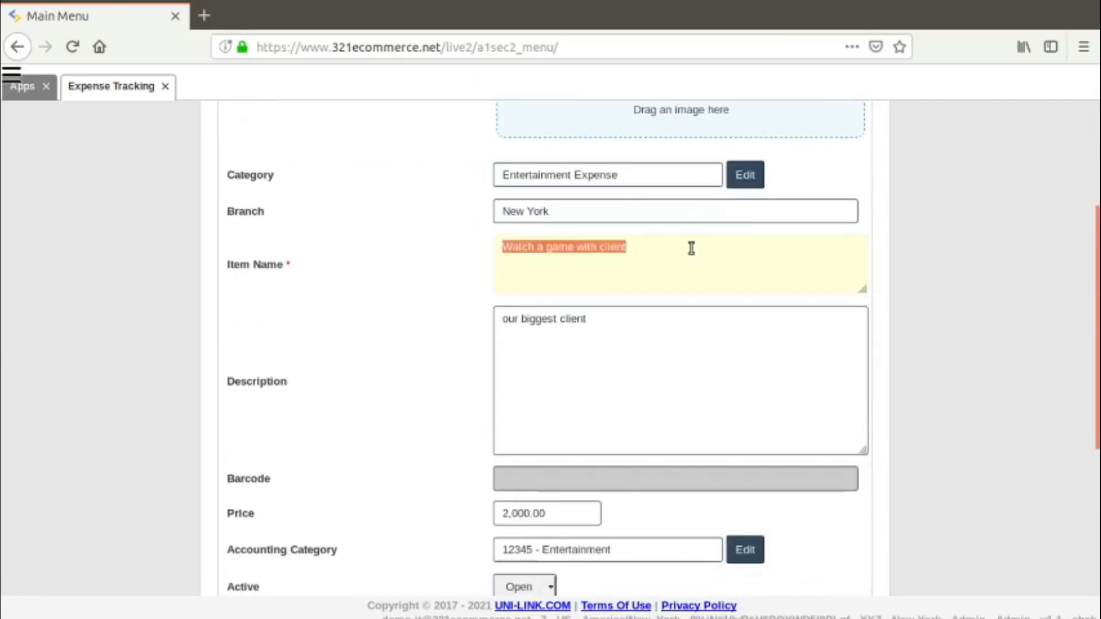
click(691, 248)
text(- )
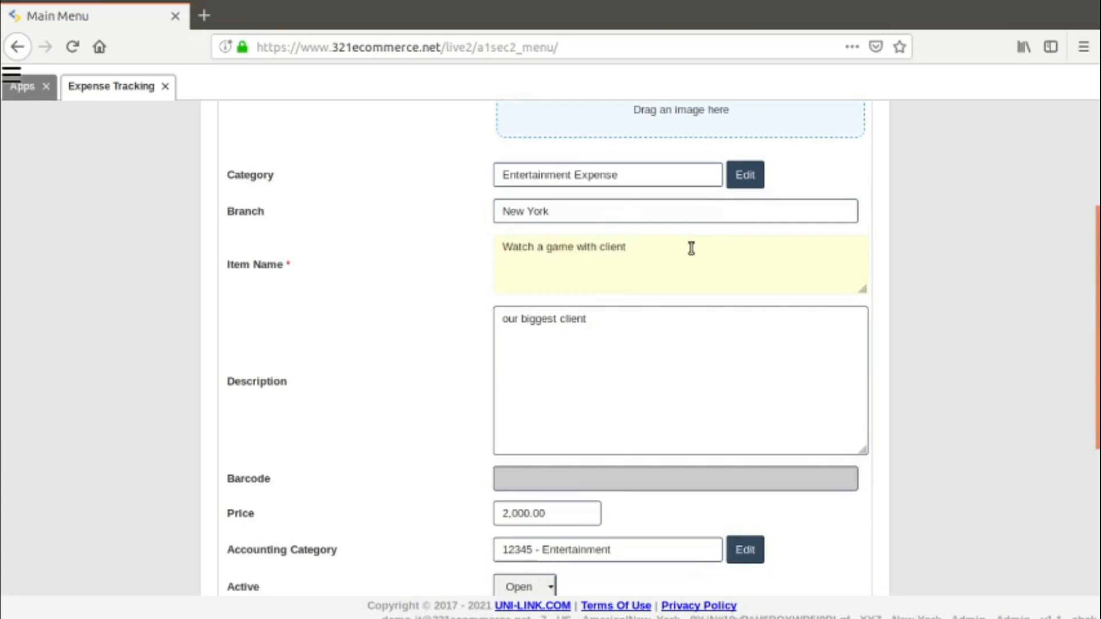
text(Johnny)
Switch the record's Active status to Close and return it to Open.
drag(1098, 257, 1097, 221)
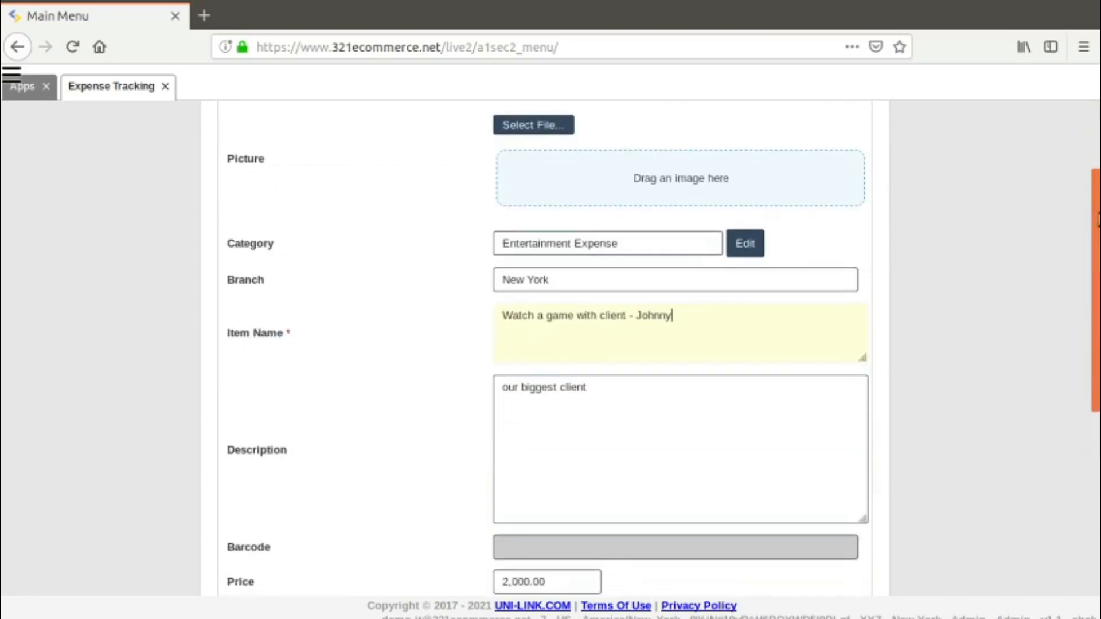
drag(1097, 220, 1097, 332)
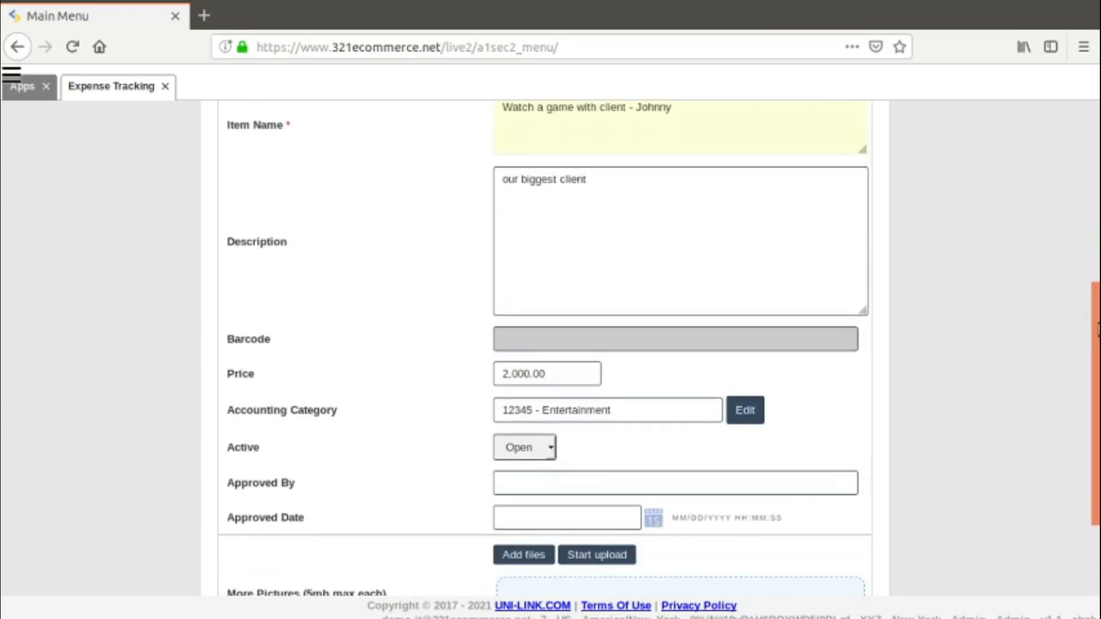
drag(1097, 330, 1097, 372)
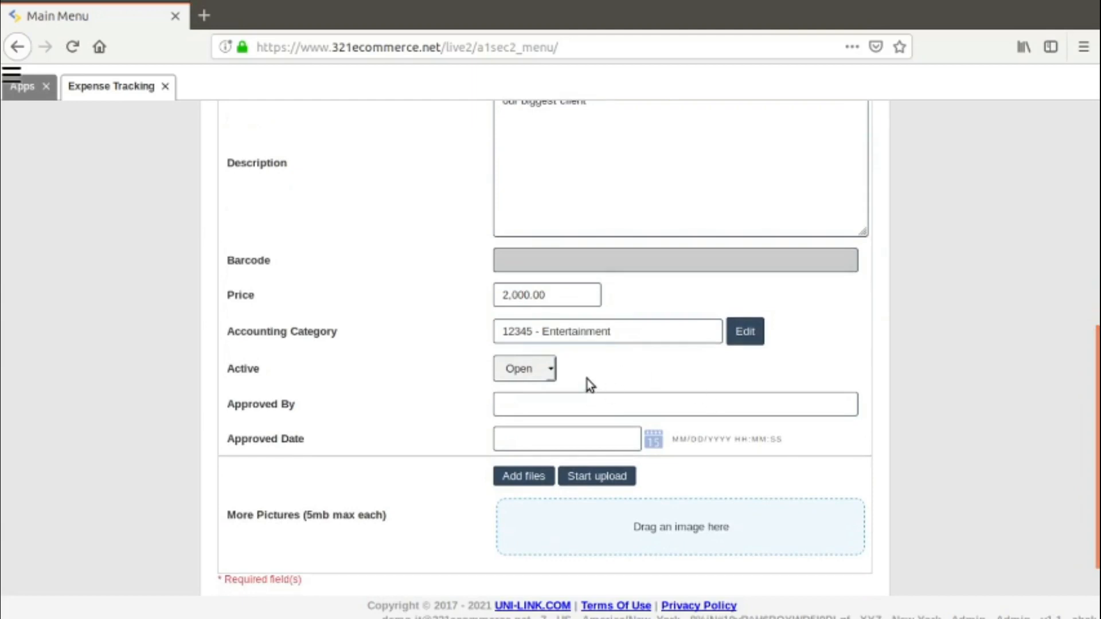
click(549, 371)
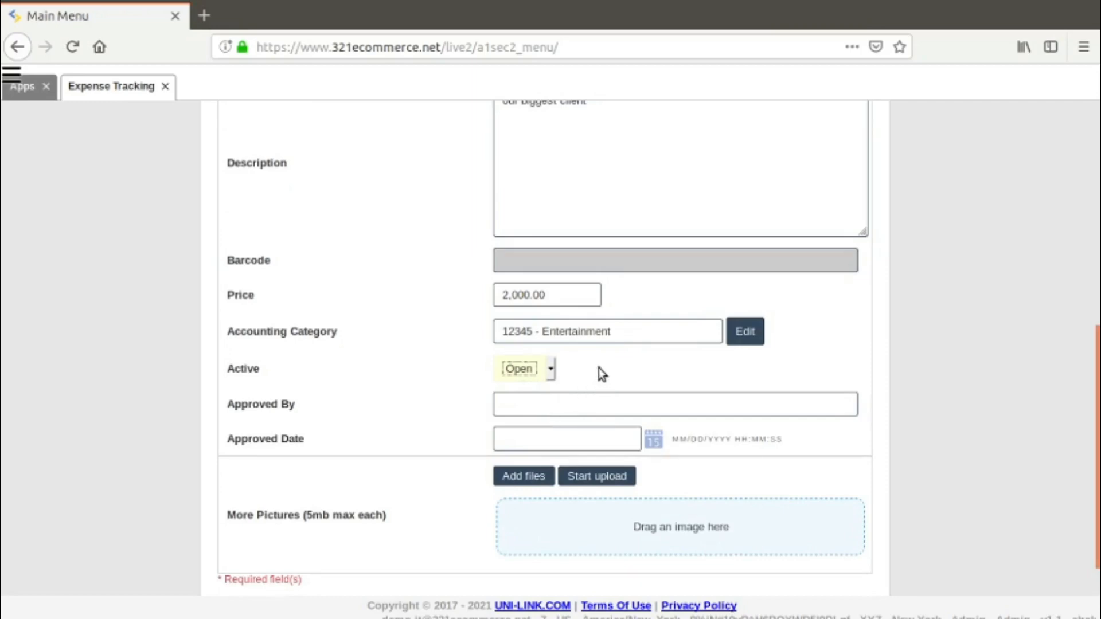
click(550, 372)
click(534, 407)
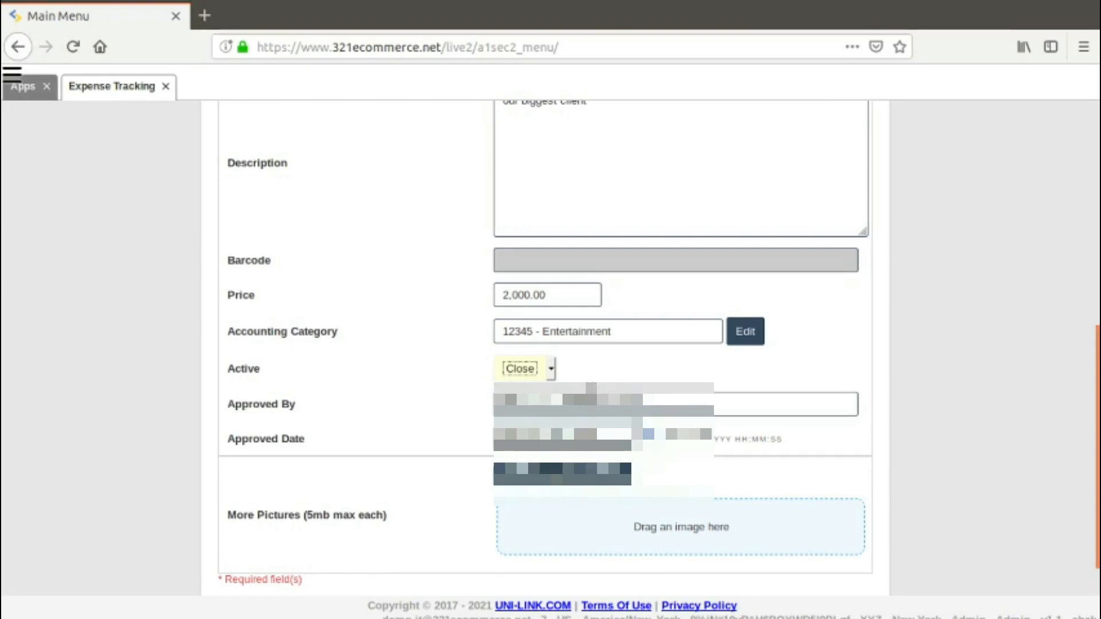
key(Tab)
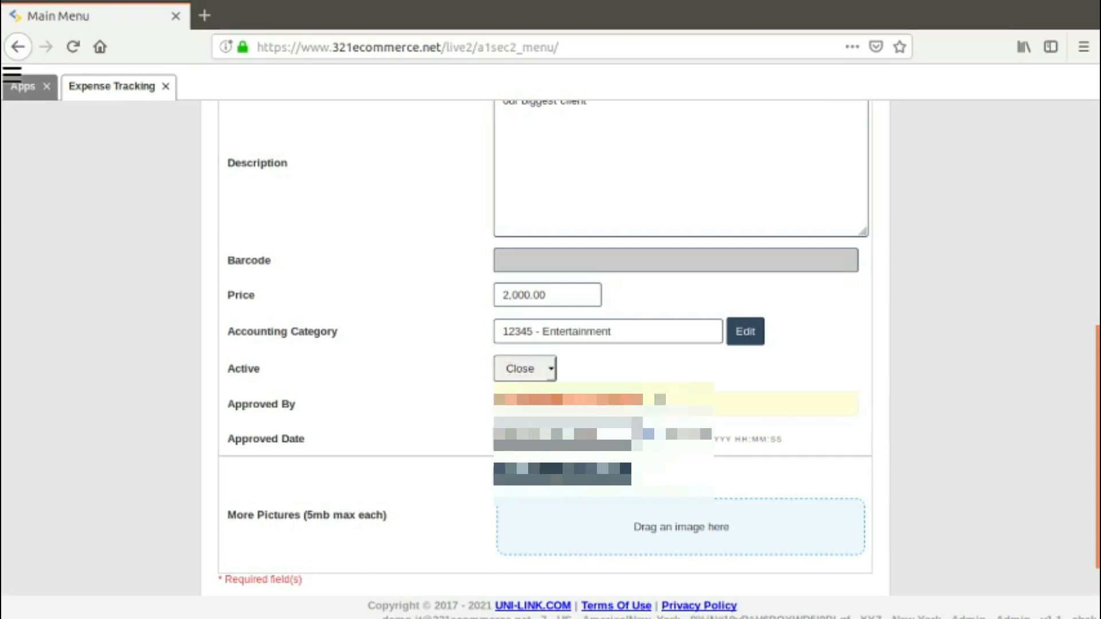
scroll(472, 359, down, 2)
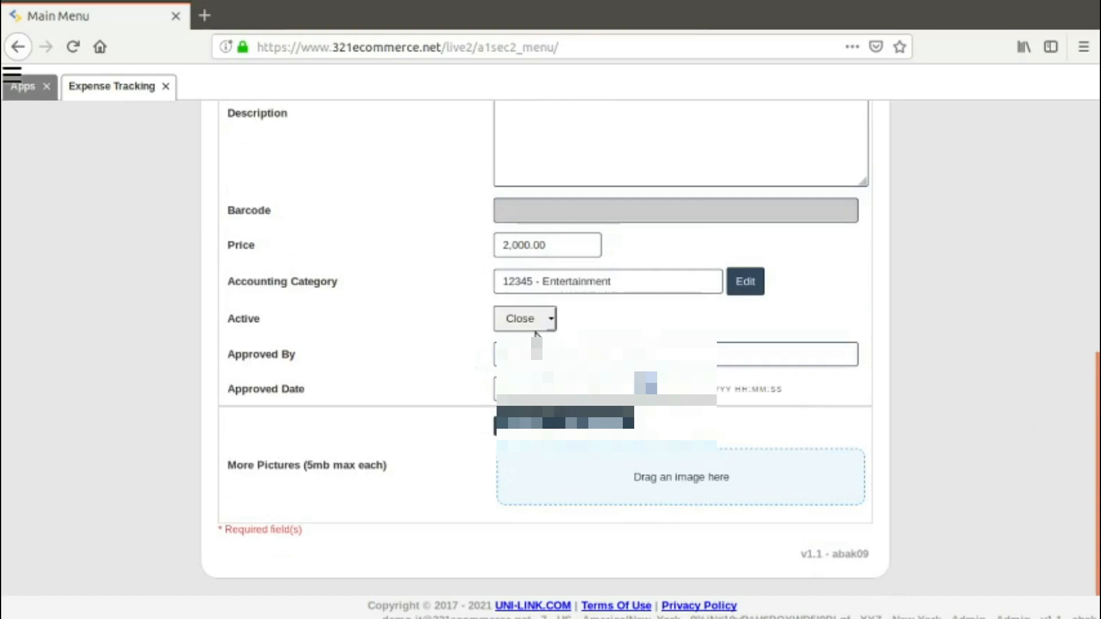
click(551, 318)
click(545, 343)
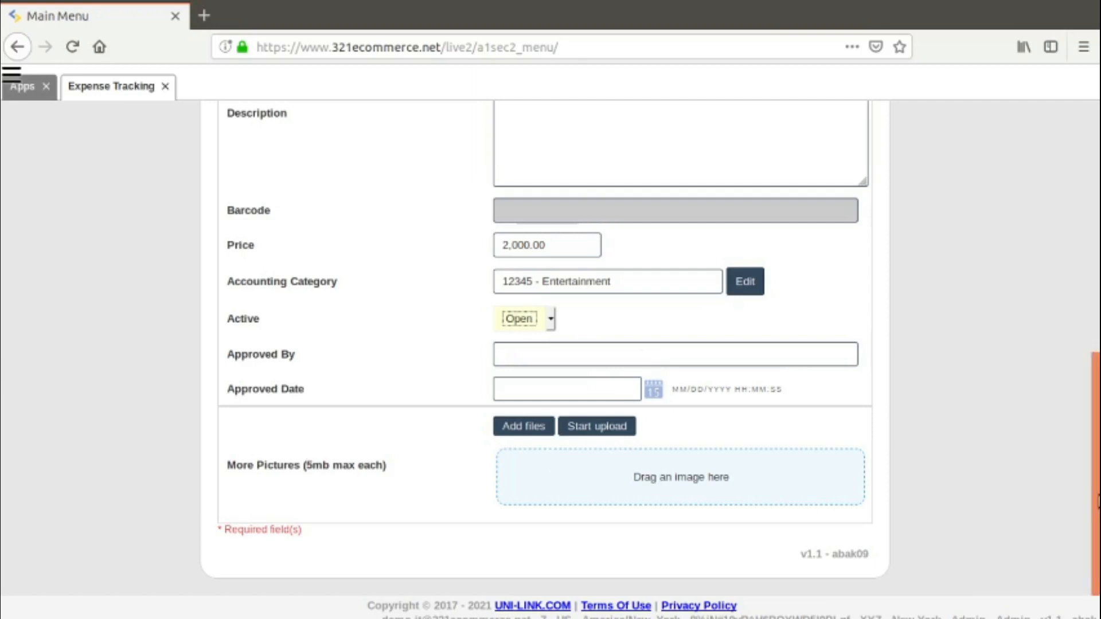
Add the completed expense record and return to the expenses list.
drag(1098, 495, 1098, 487)
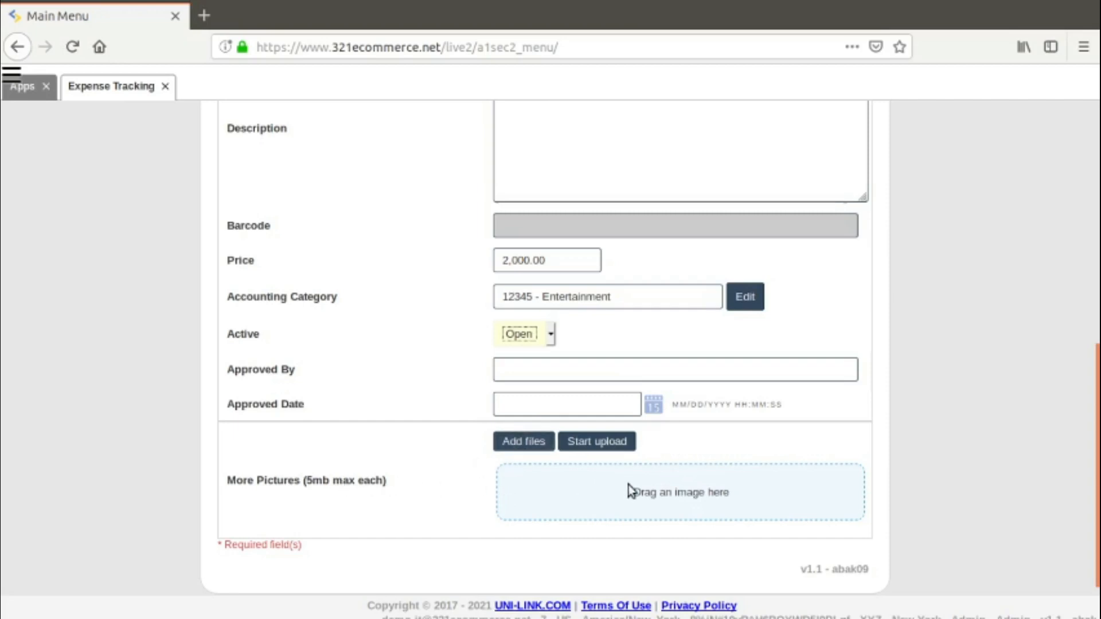
scroll(631, 487, up, 8)
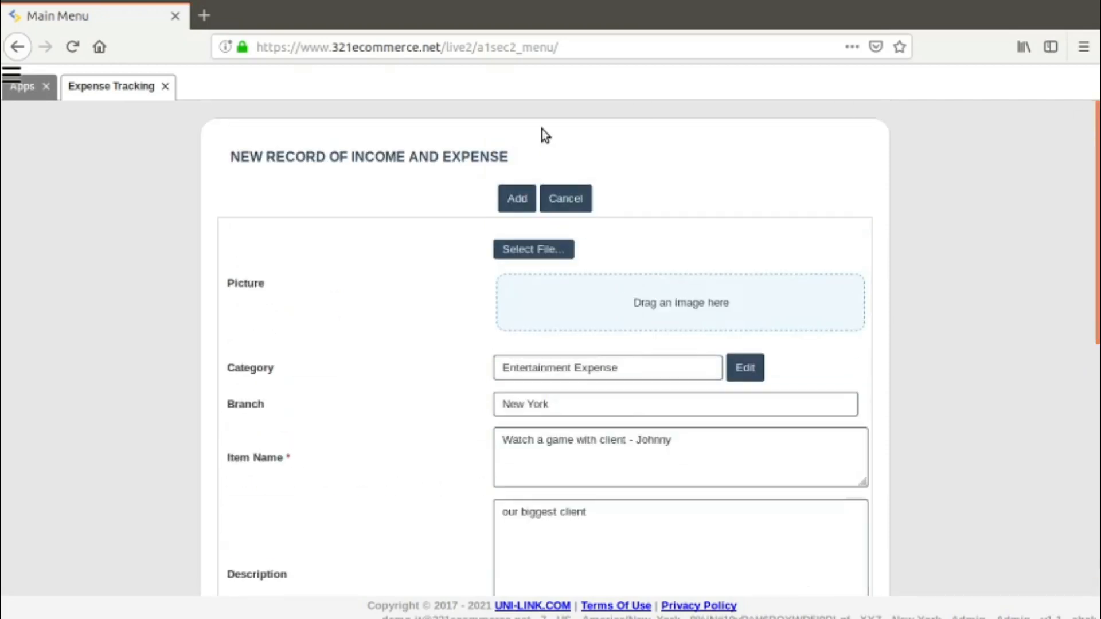
click(519, 197)
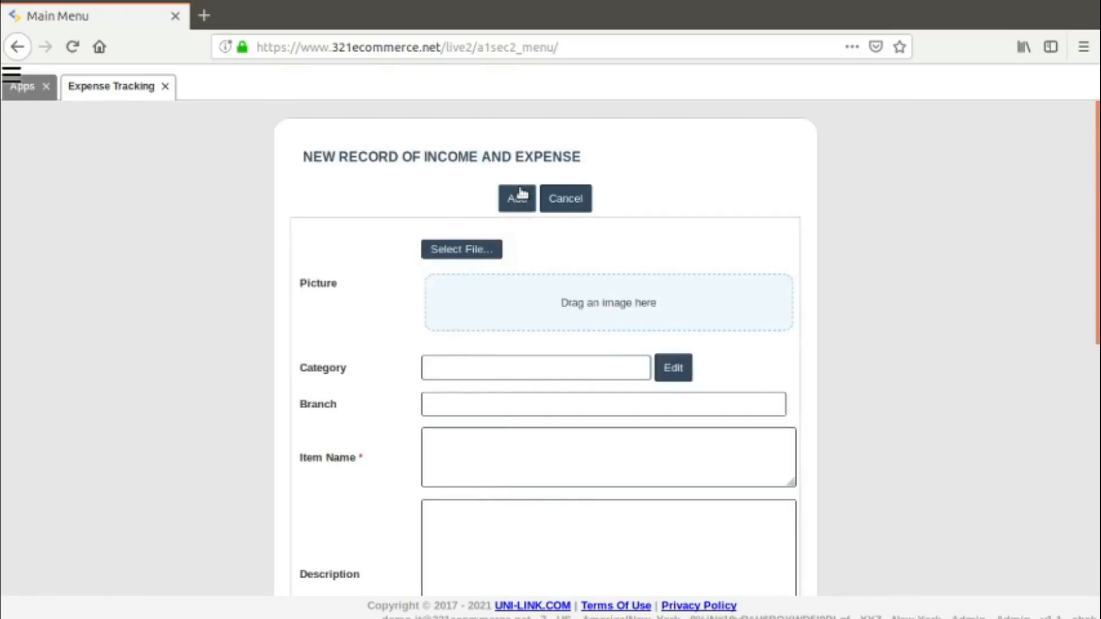
click(576, 198)
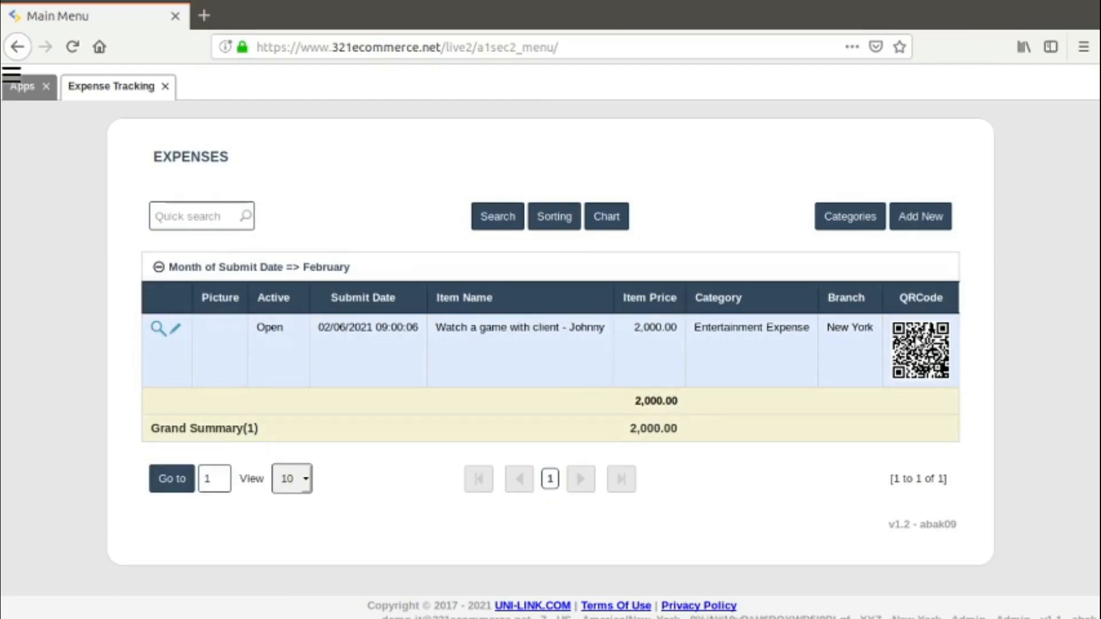
Examine the client game expense's full details down to its QR code, and view the advanced search form for expenses.
click(157, 331)
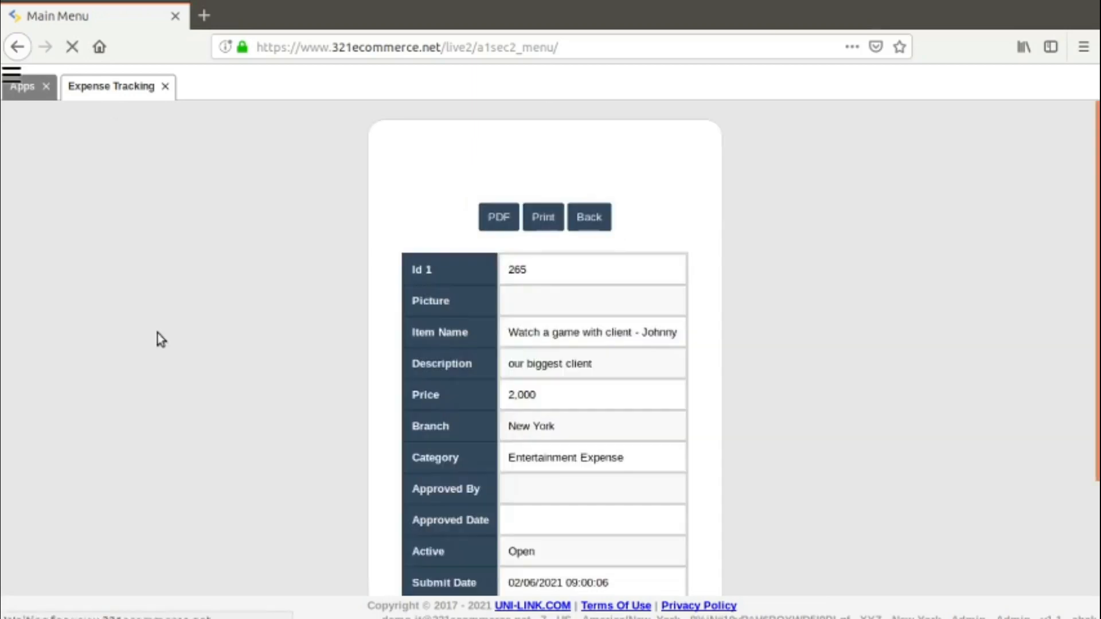
scroll(1097, 264, down, 3)
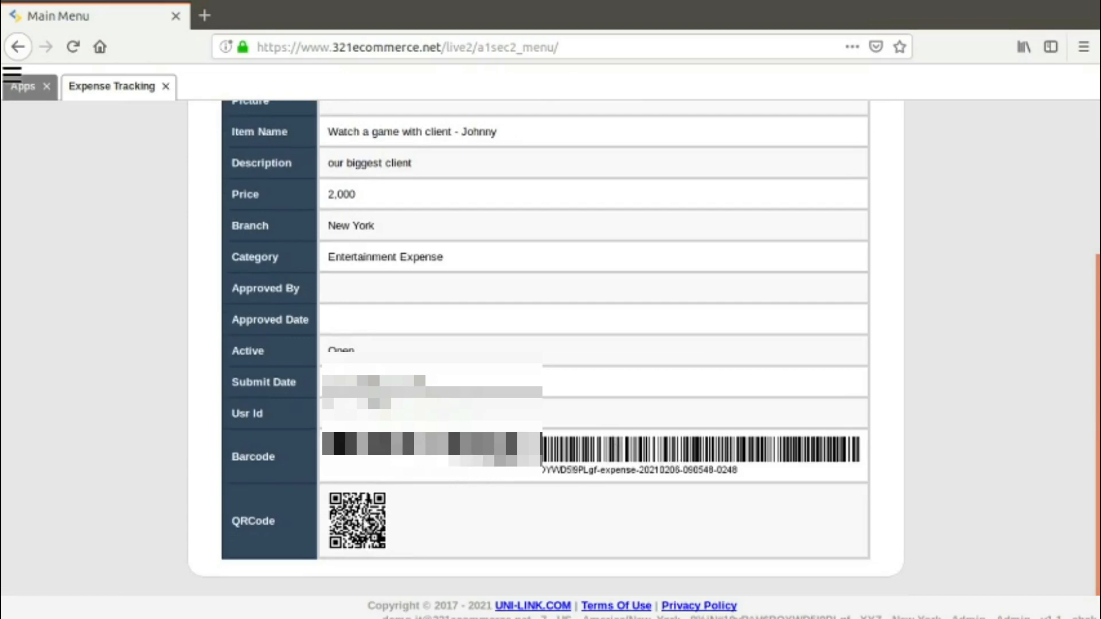
scroll(954, 189, up, 2)
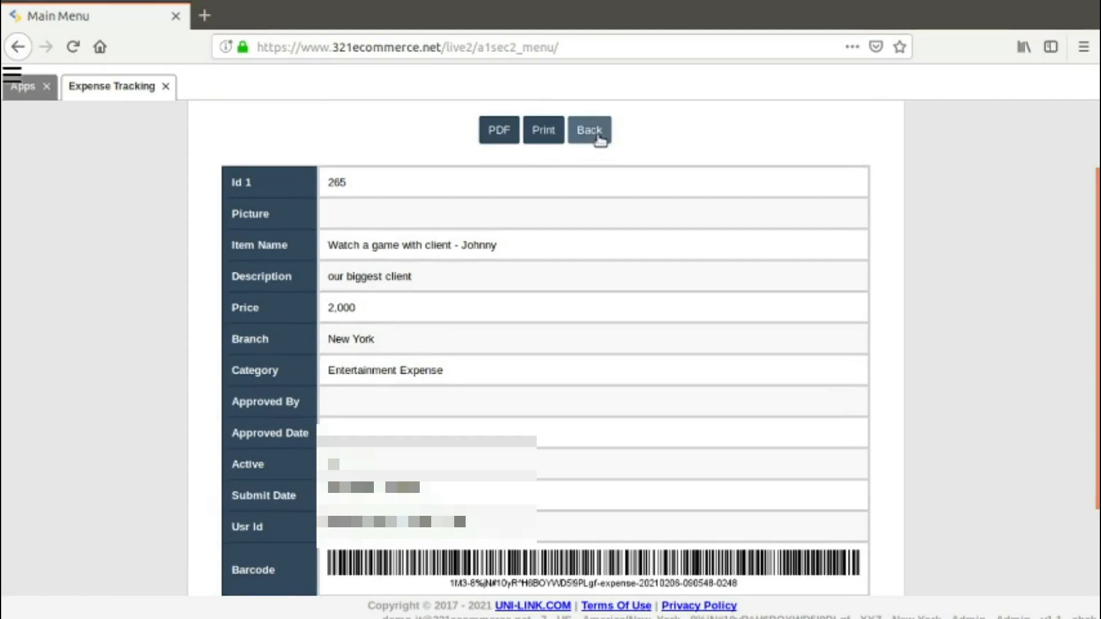
click(598, 135)
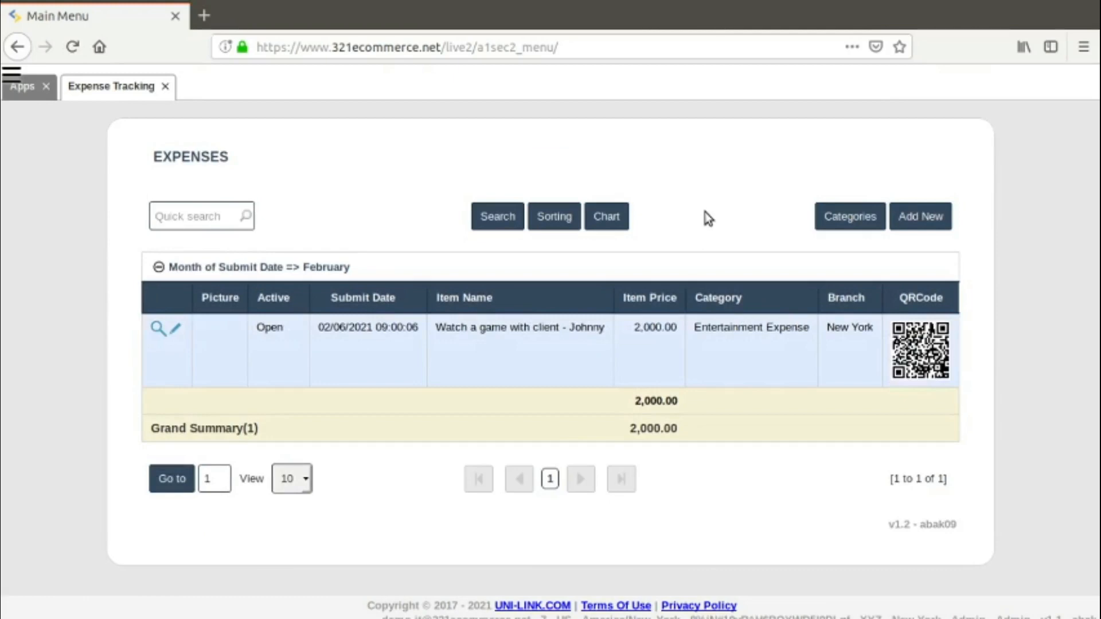
click(507, 224)
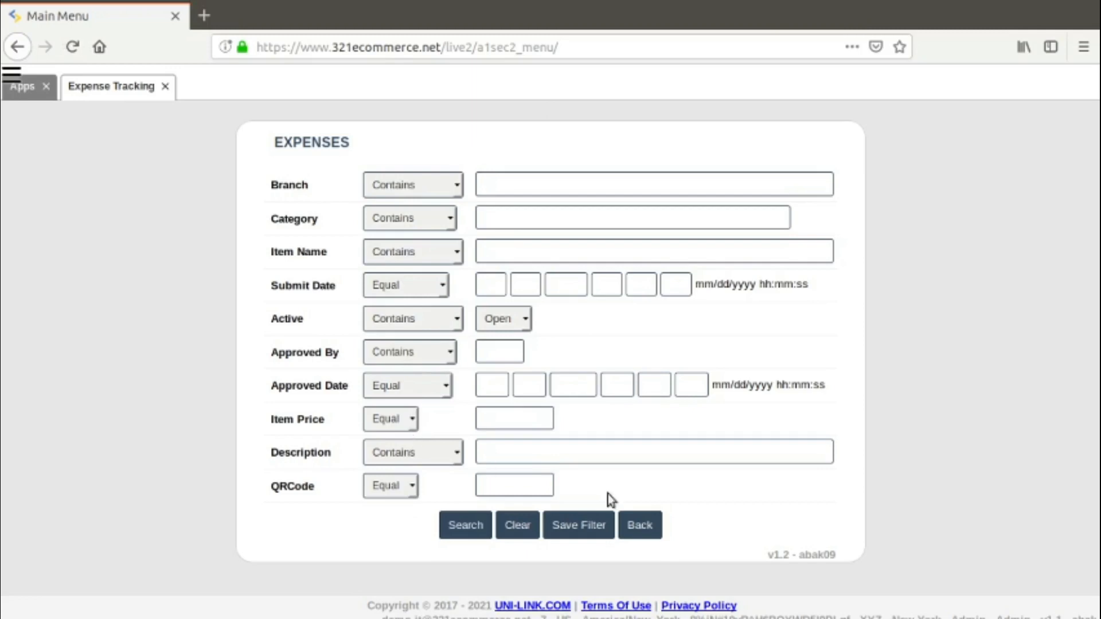
click(641, 525)
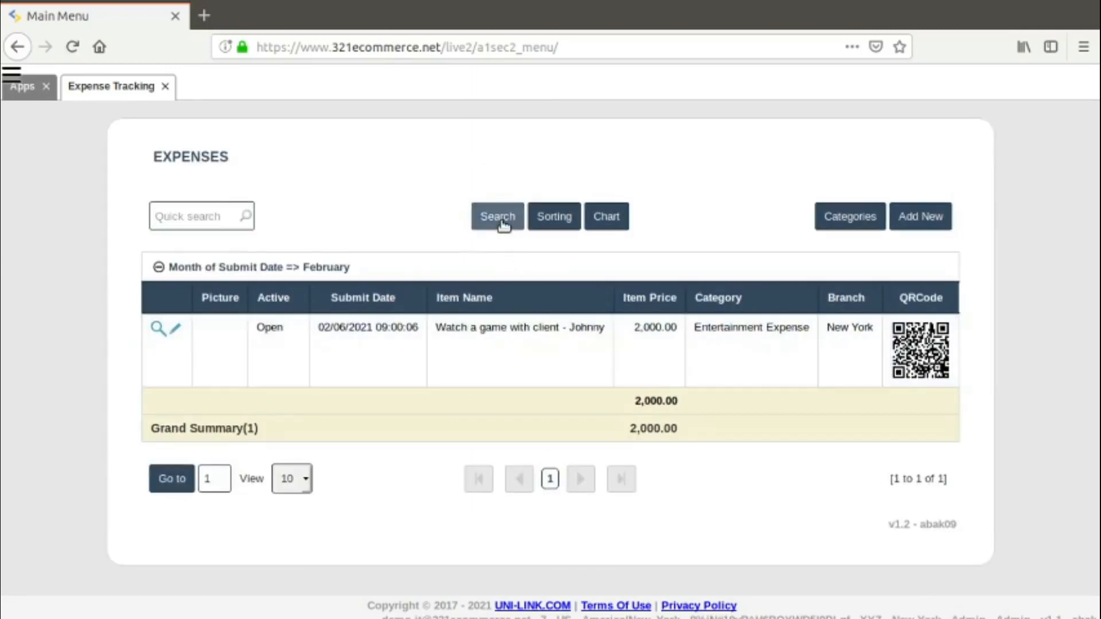
Apply an advanced sort of the expenses list by Submit Date and check the saved sorting rule.
click(550, 223)
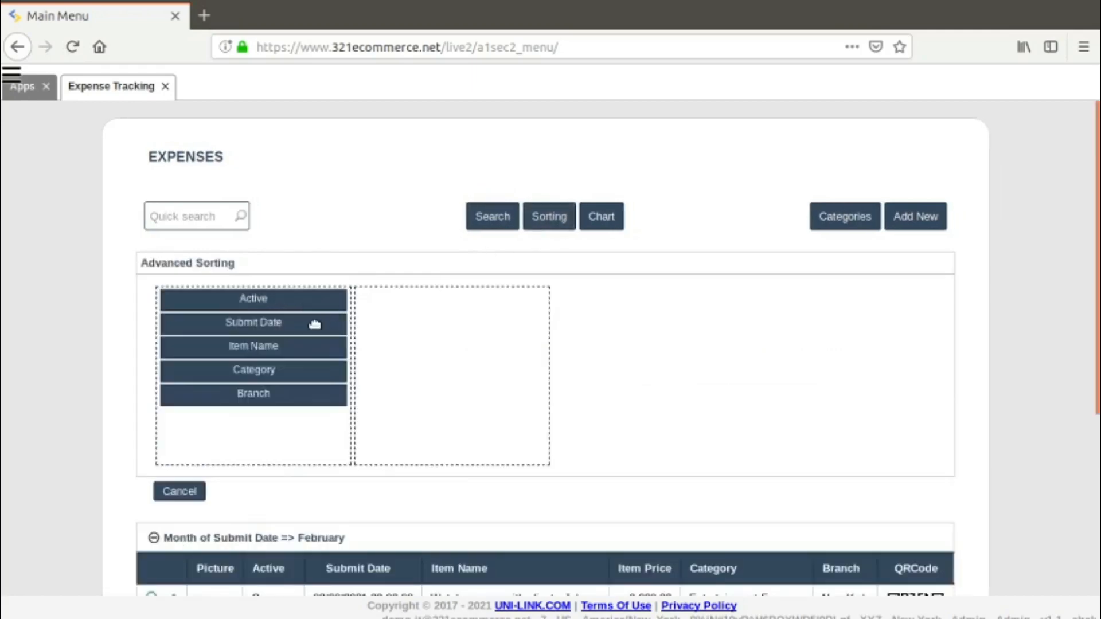
drag(315, 322, 490, 303)
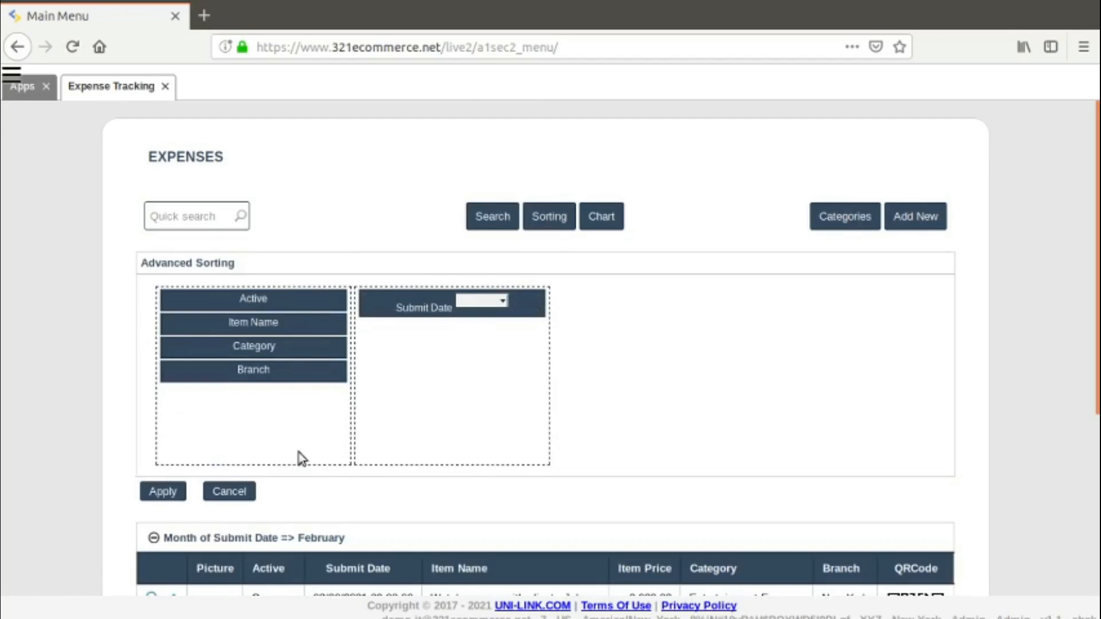
scroll(440, 432, down, 5)
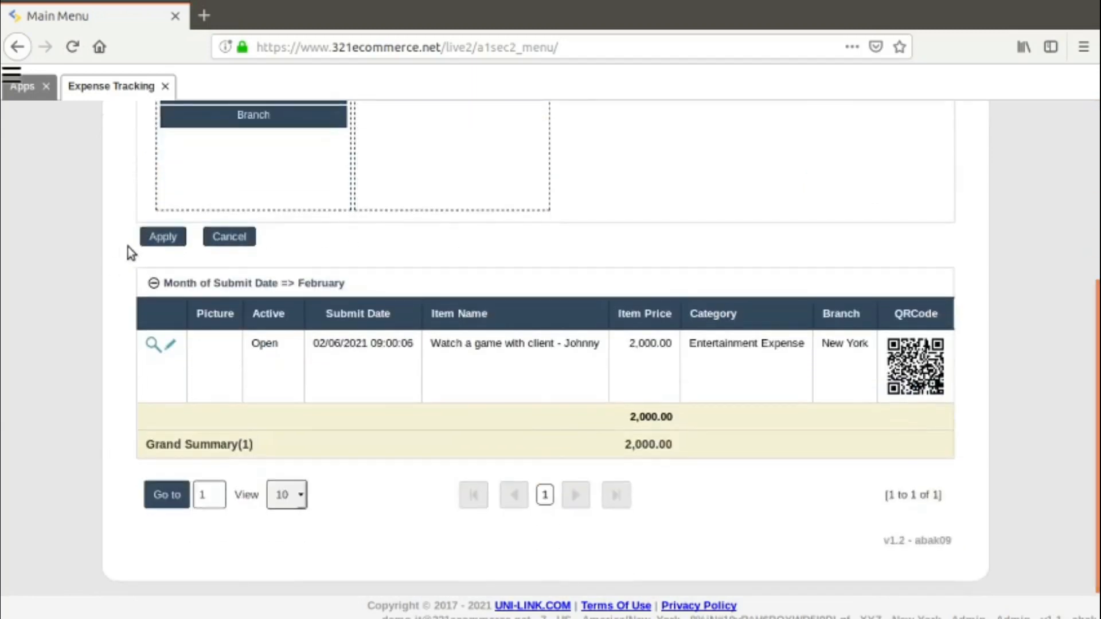
scroll(573, 172, up, 4)
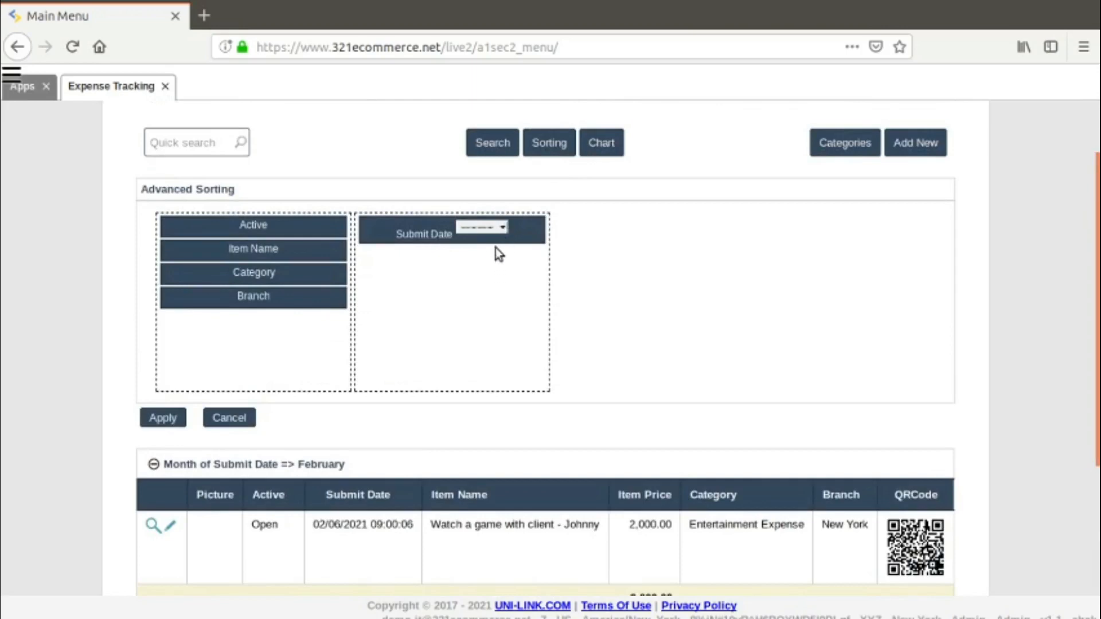
click(171, 424)
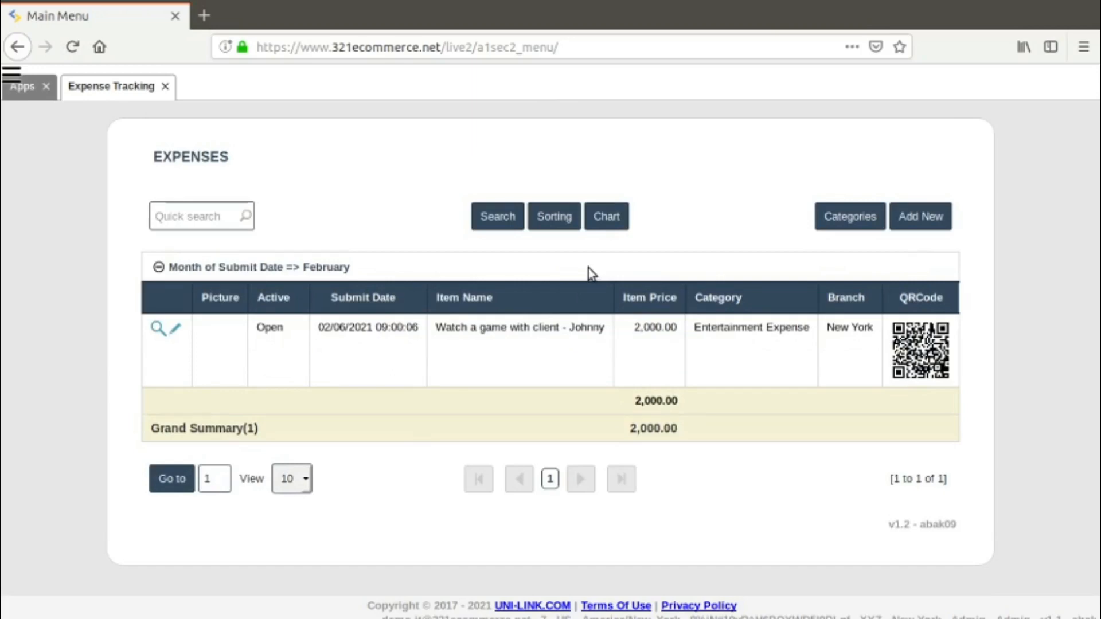
click(556, 218)
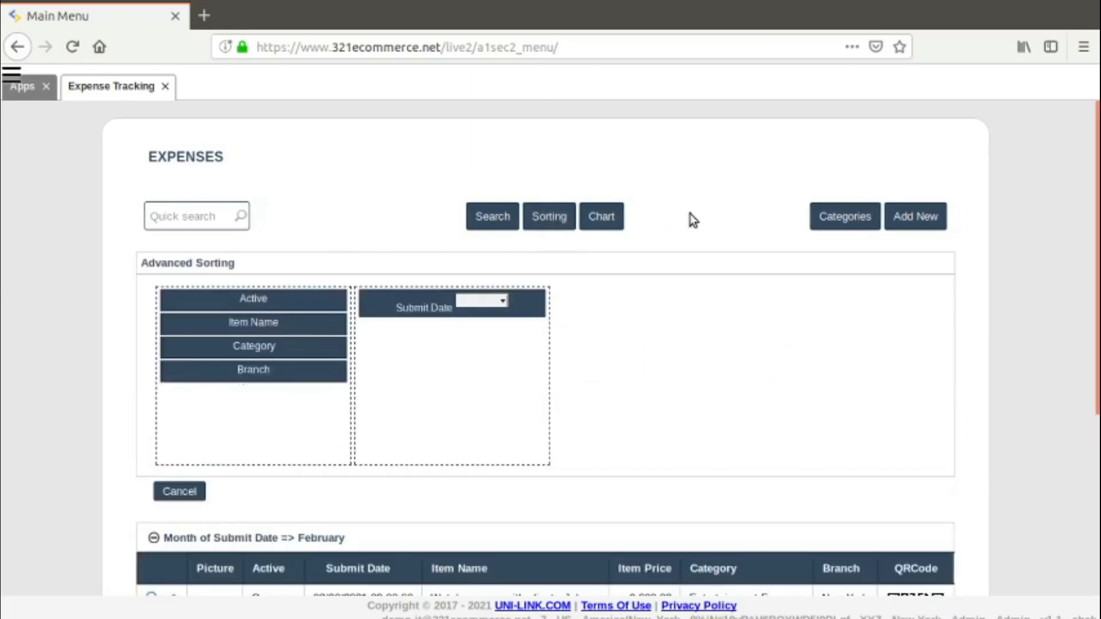
click(180, 492)
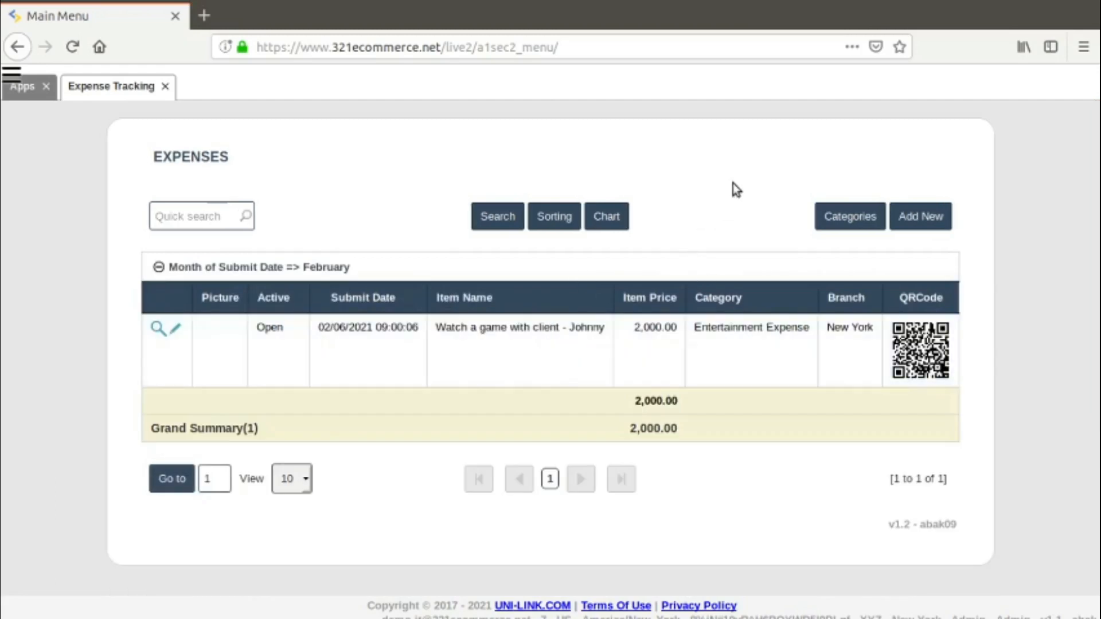
View the expense chart of summed price by category and return to the expenses list.
click(617, 220)
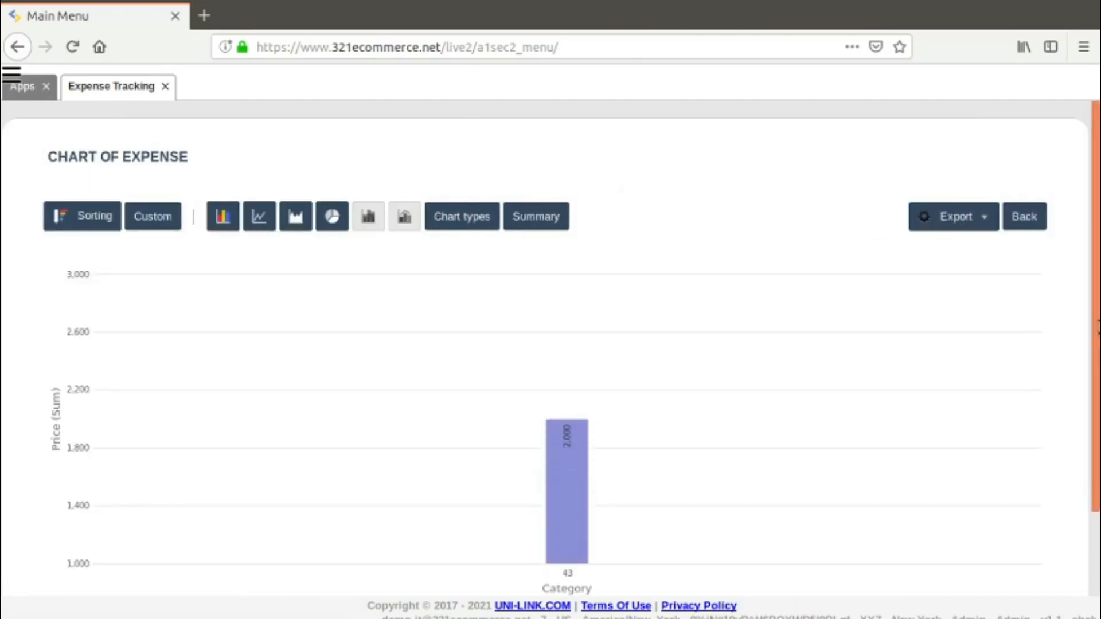
scroll(550, 344, down, 3)
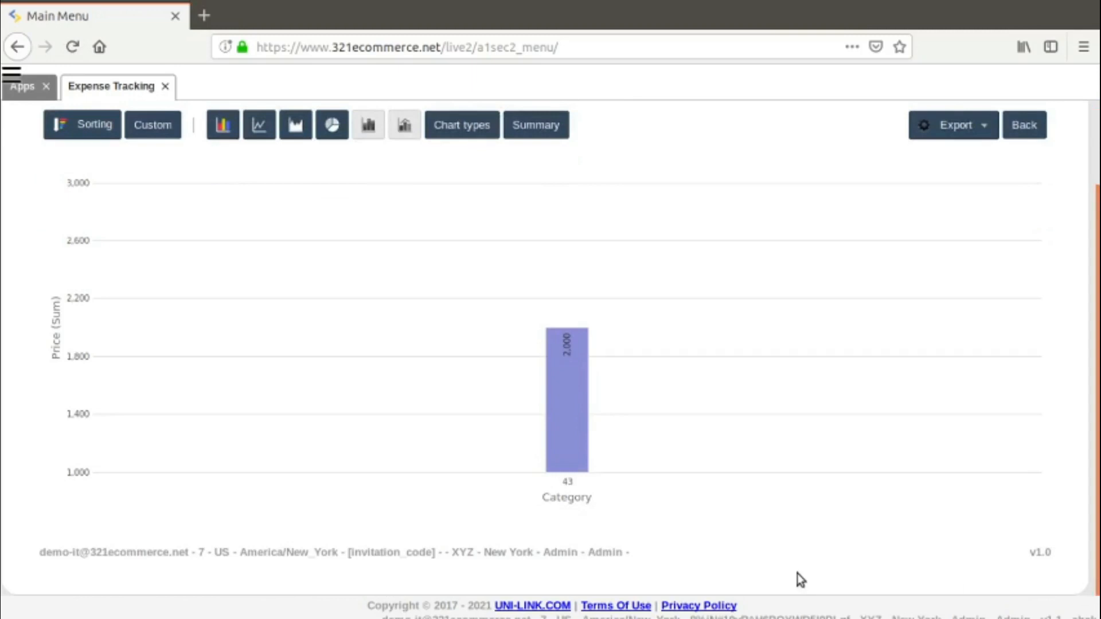
click(559, 373)
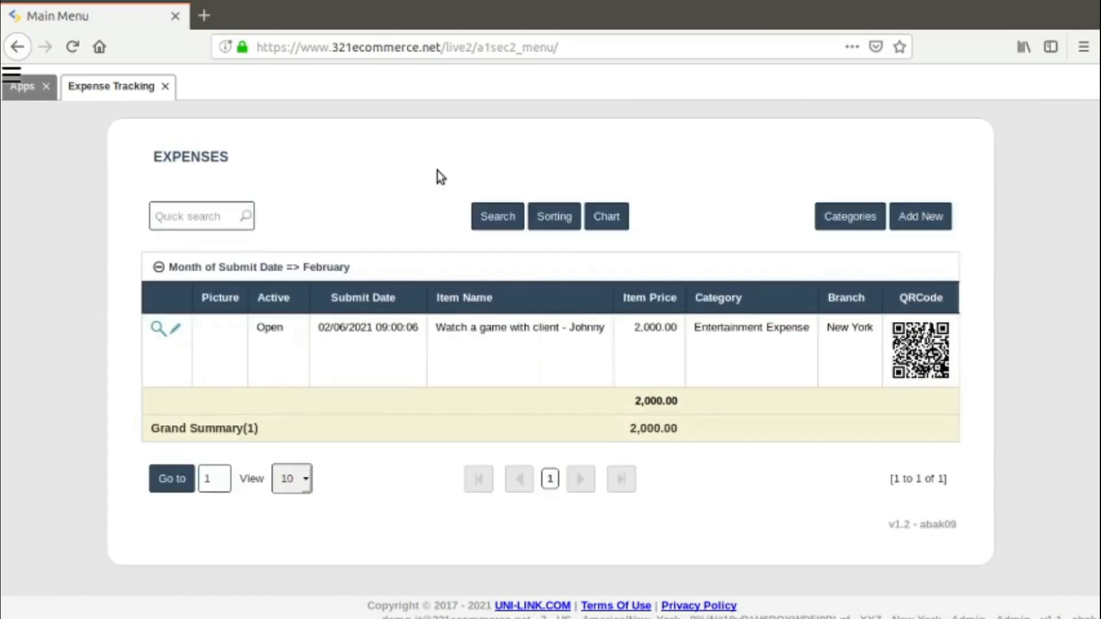